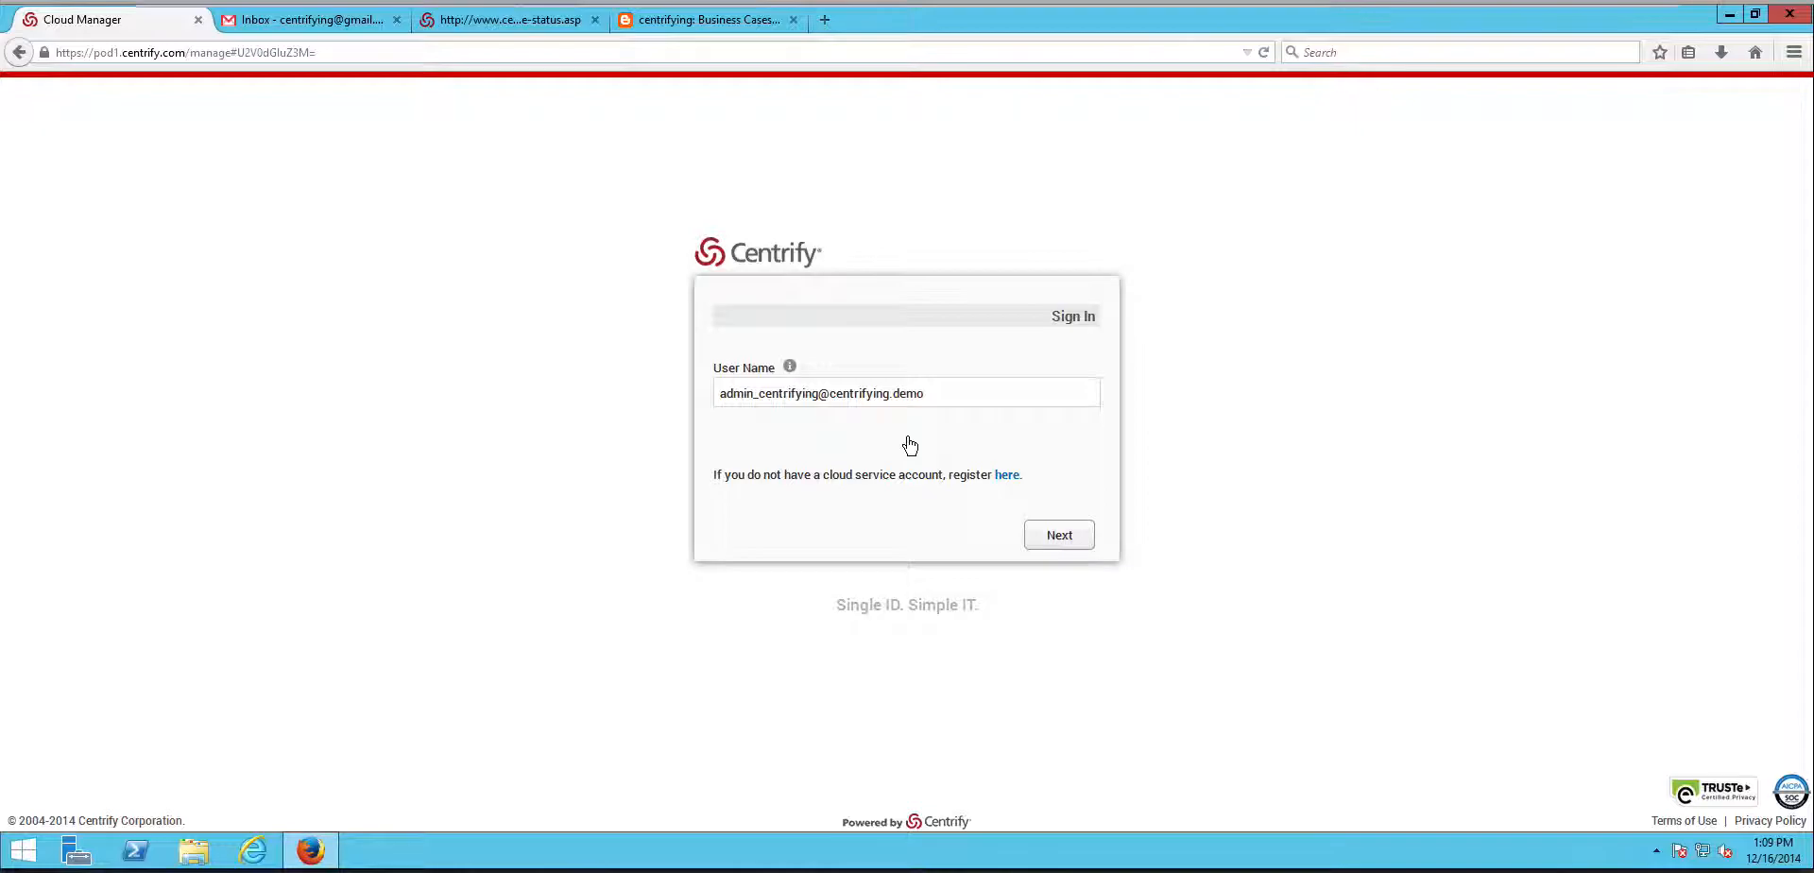
# - Sign in to the cloud administrator account with the account password and skip the initial configuration wizard
pyautogui.click(1057, 534)
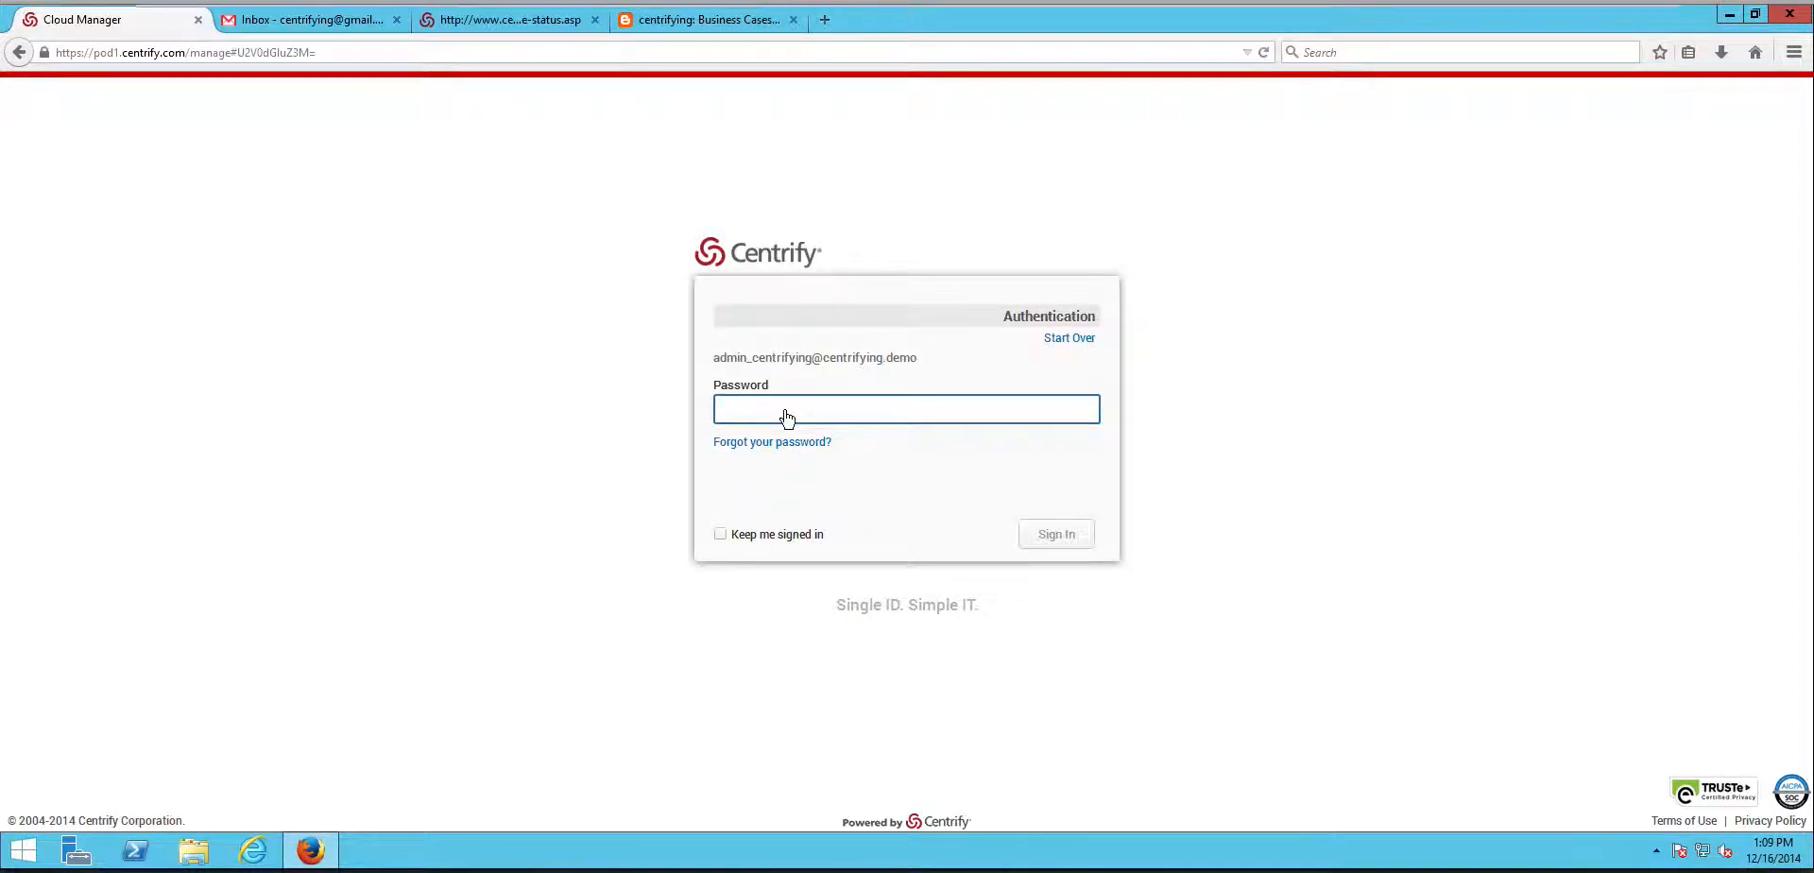
pyautogui.write('••')
pyautogui.press('BackSpace')
pyautogui.press('BackSpace')
pyautogui.write('•••••••••')
pyautogui.press('Return')
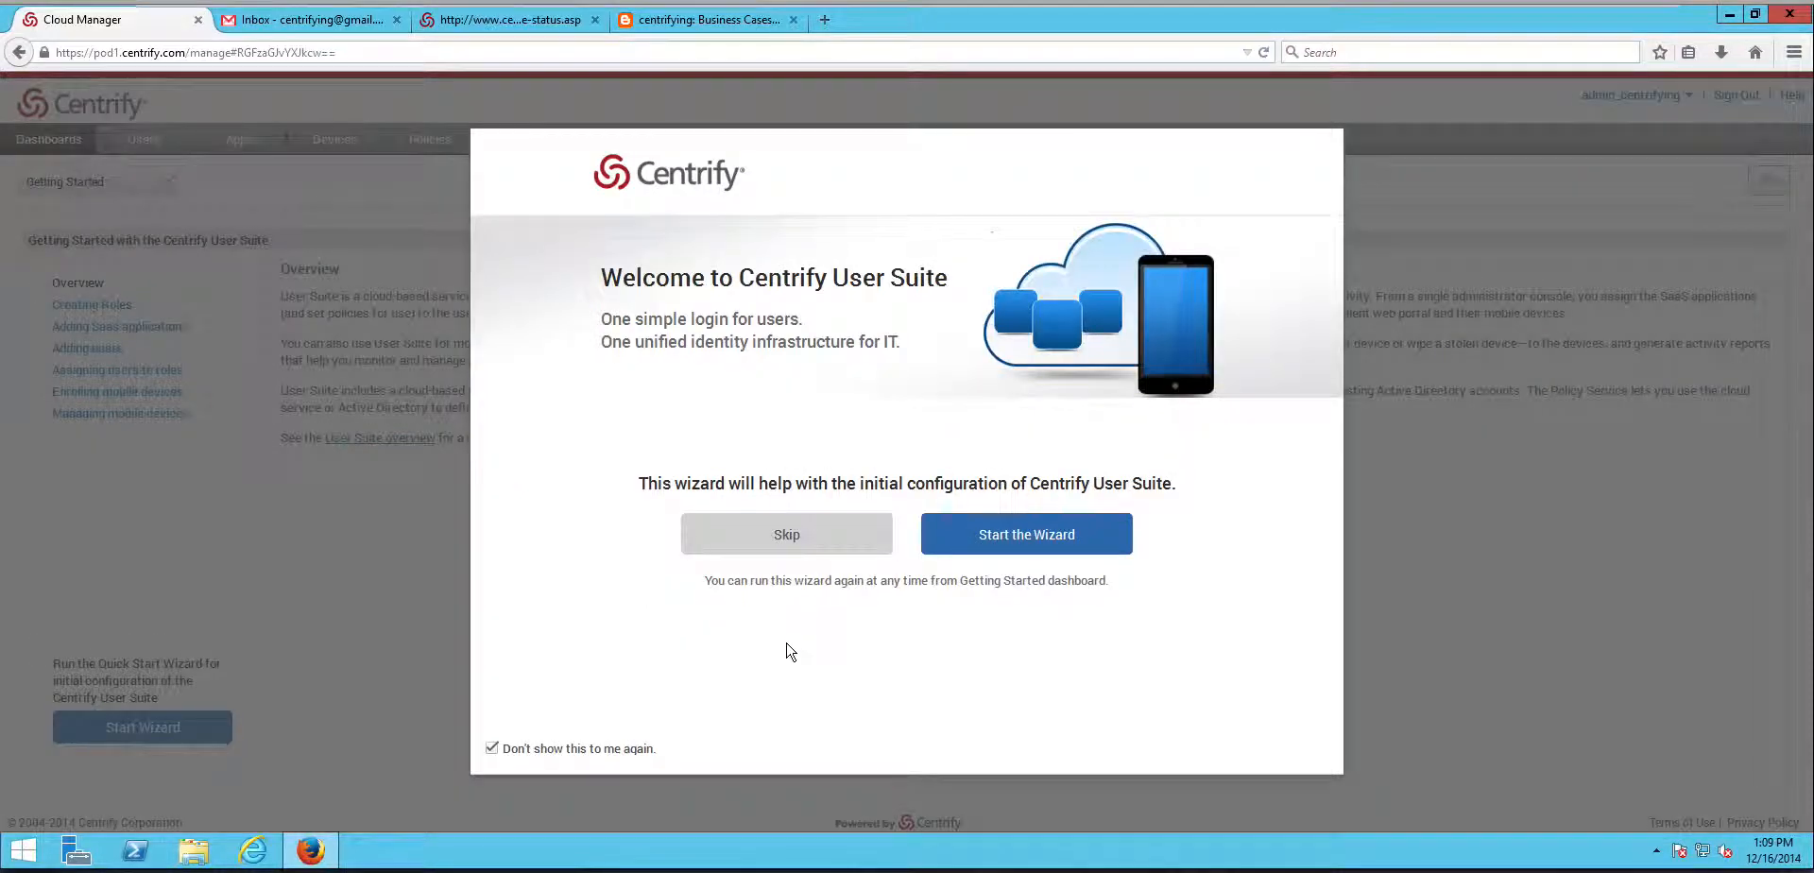
pyautogui.click(810, 545)
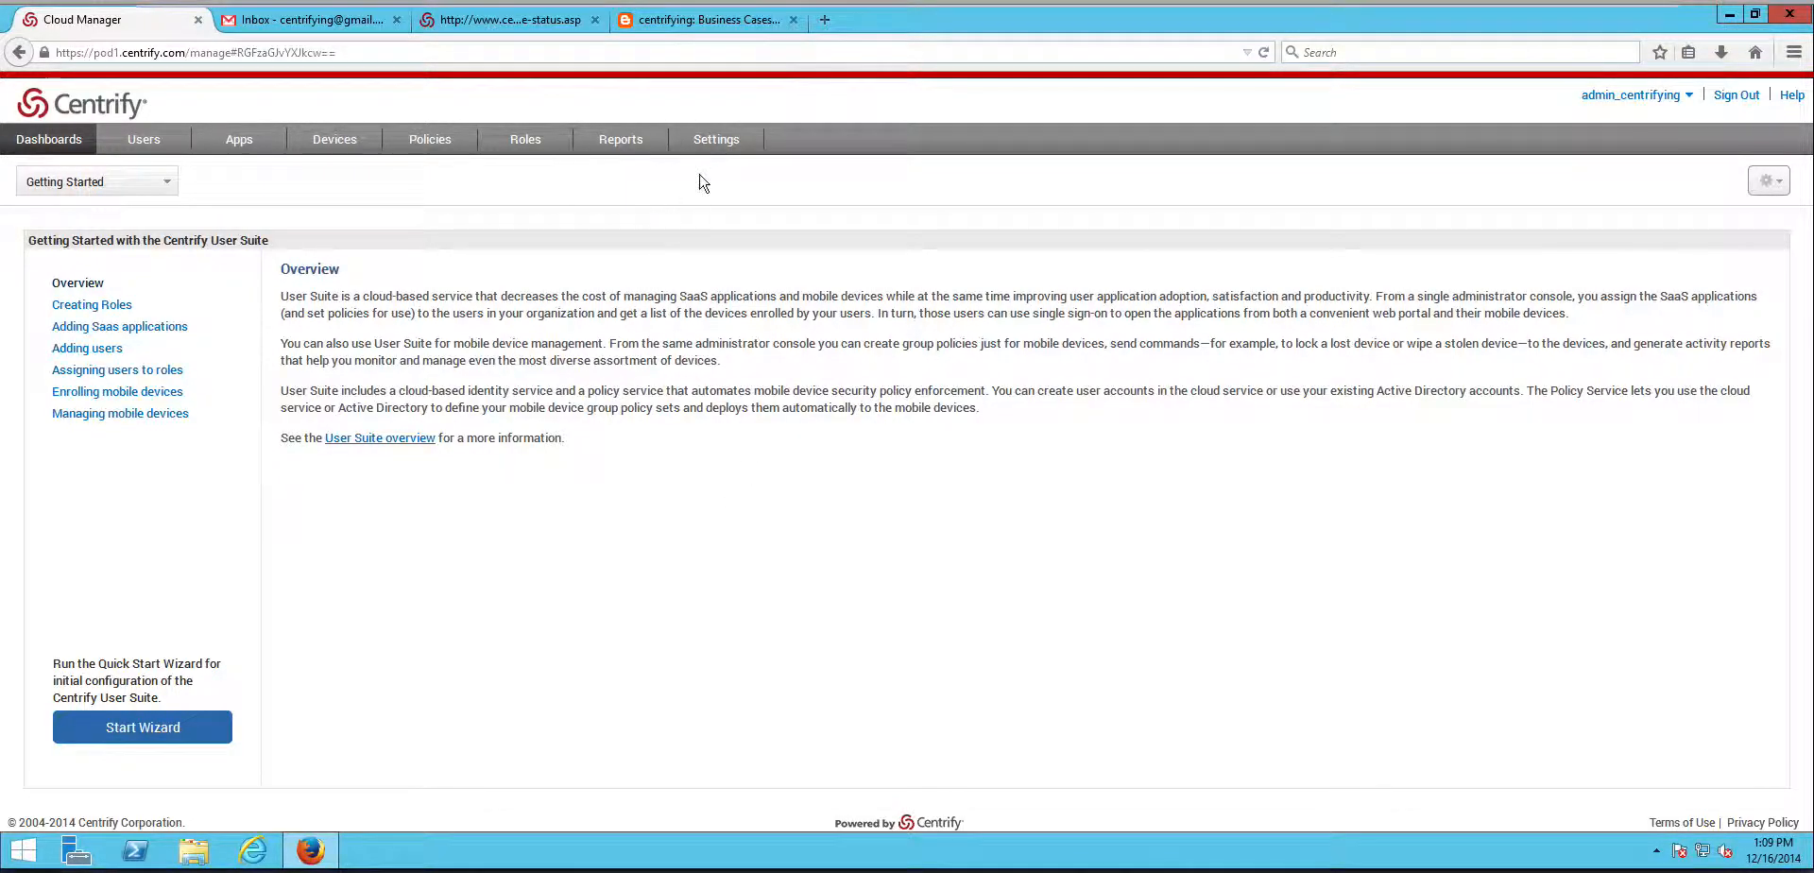
# - In the Account Customization settings, set the portal ribbon color to turquoise #33CCCC
pyautogui.click(720, 149)
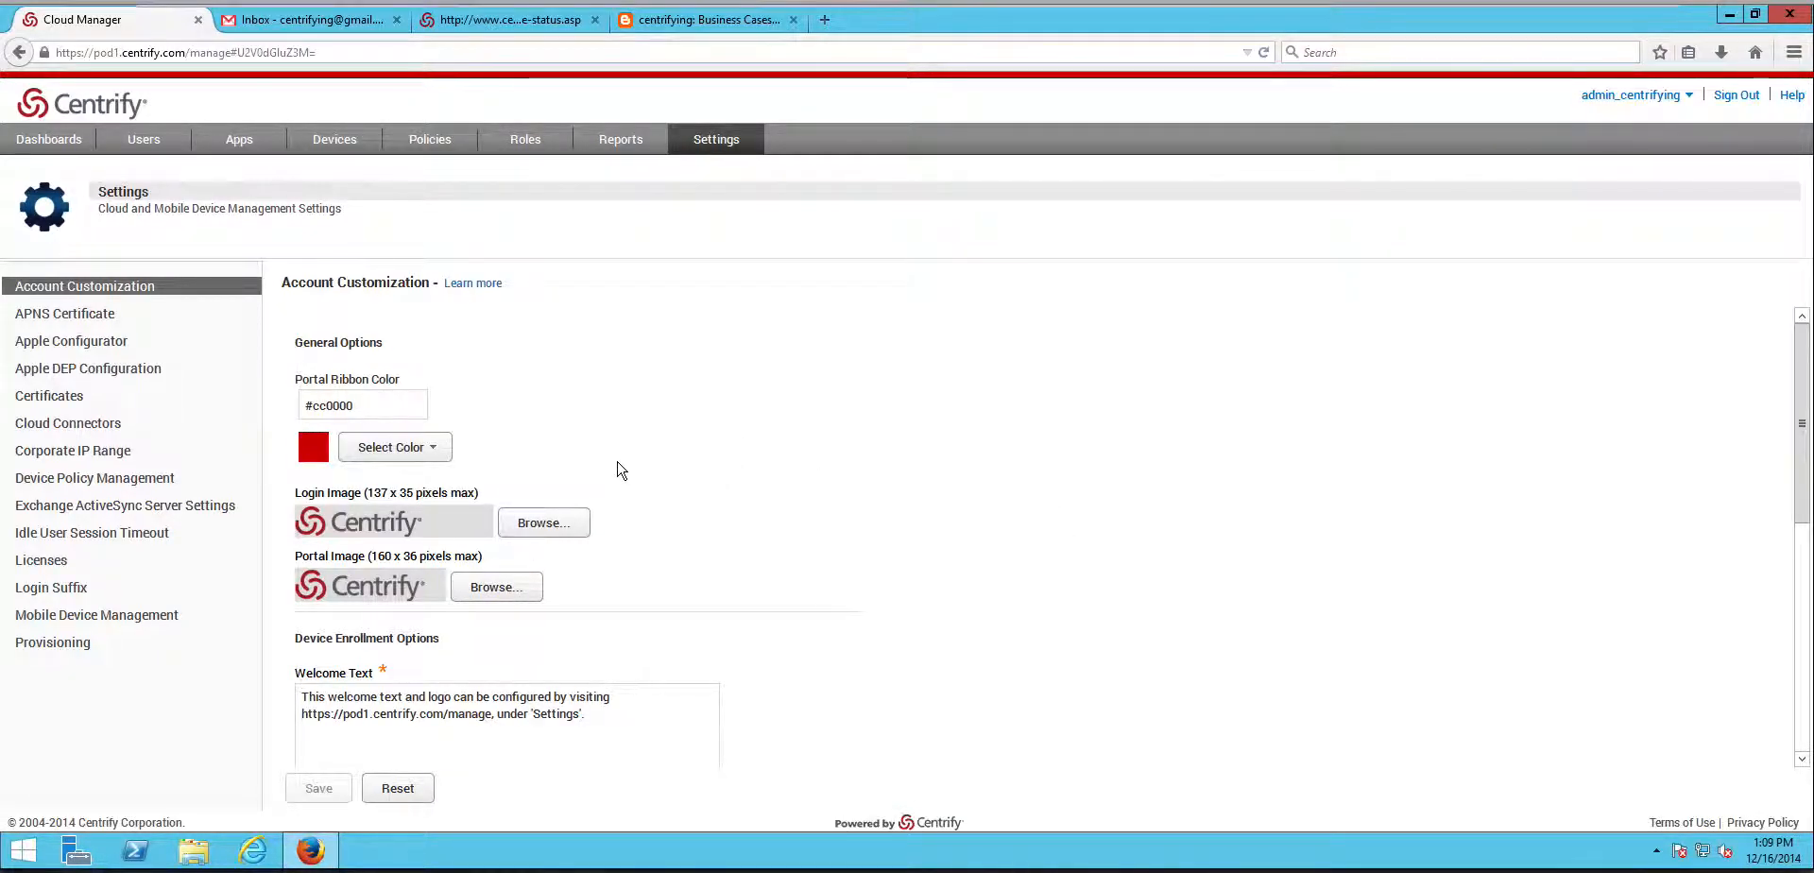
pyautogui.click(438, 456)
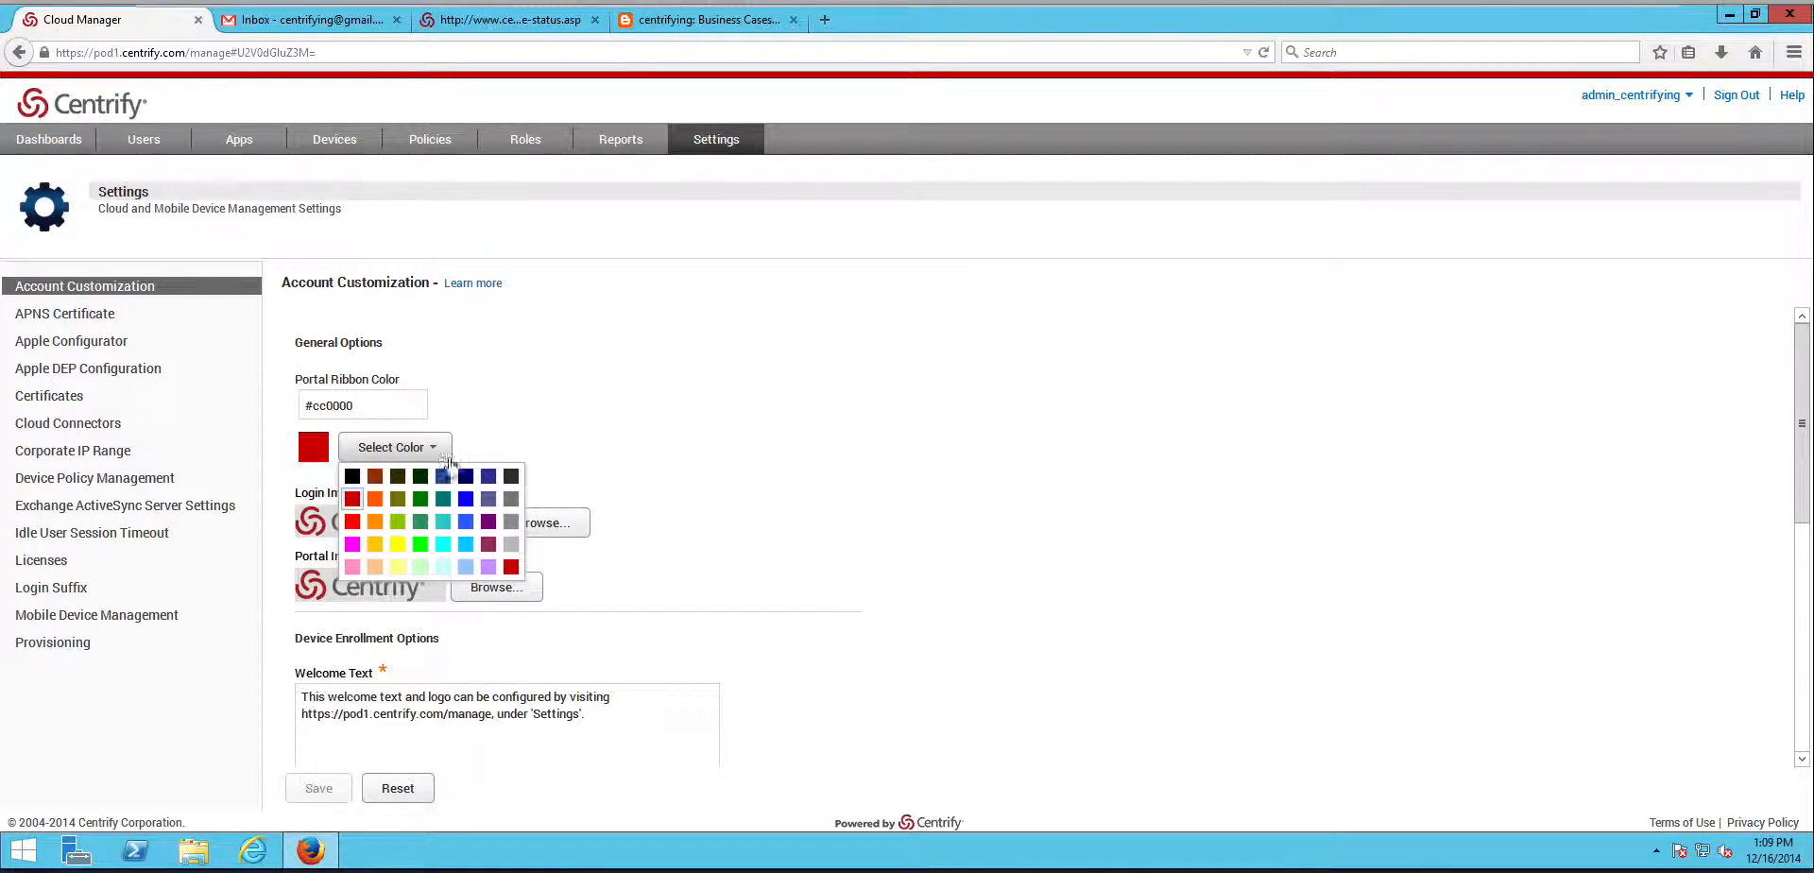
pyautogui.click(447, 522)
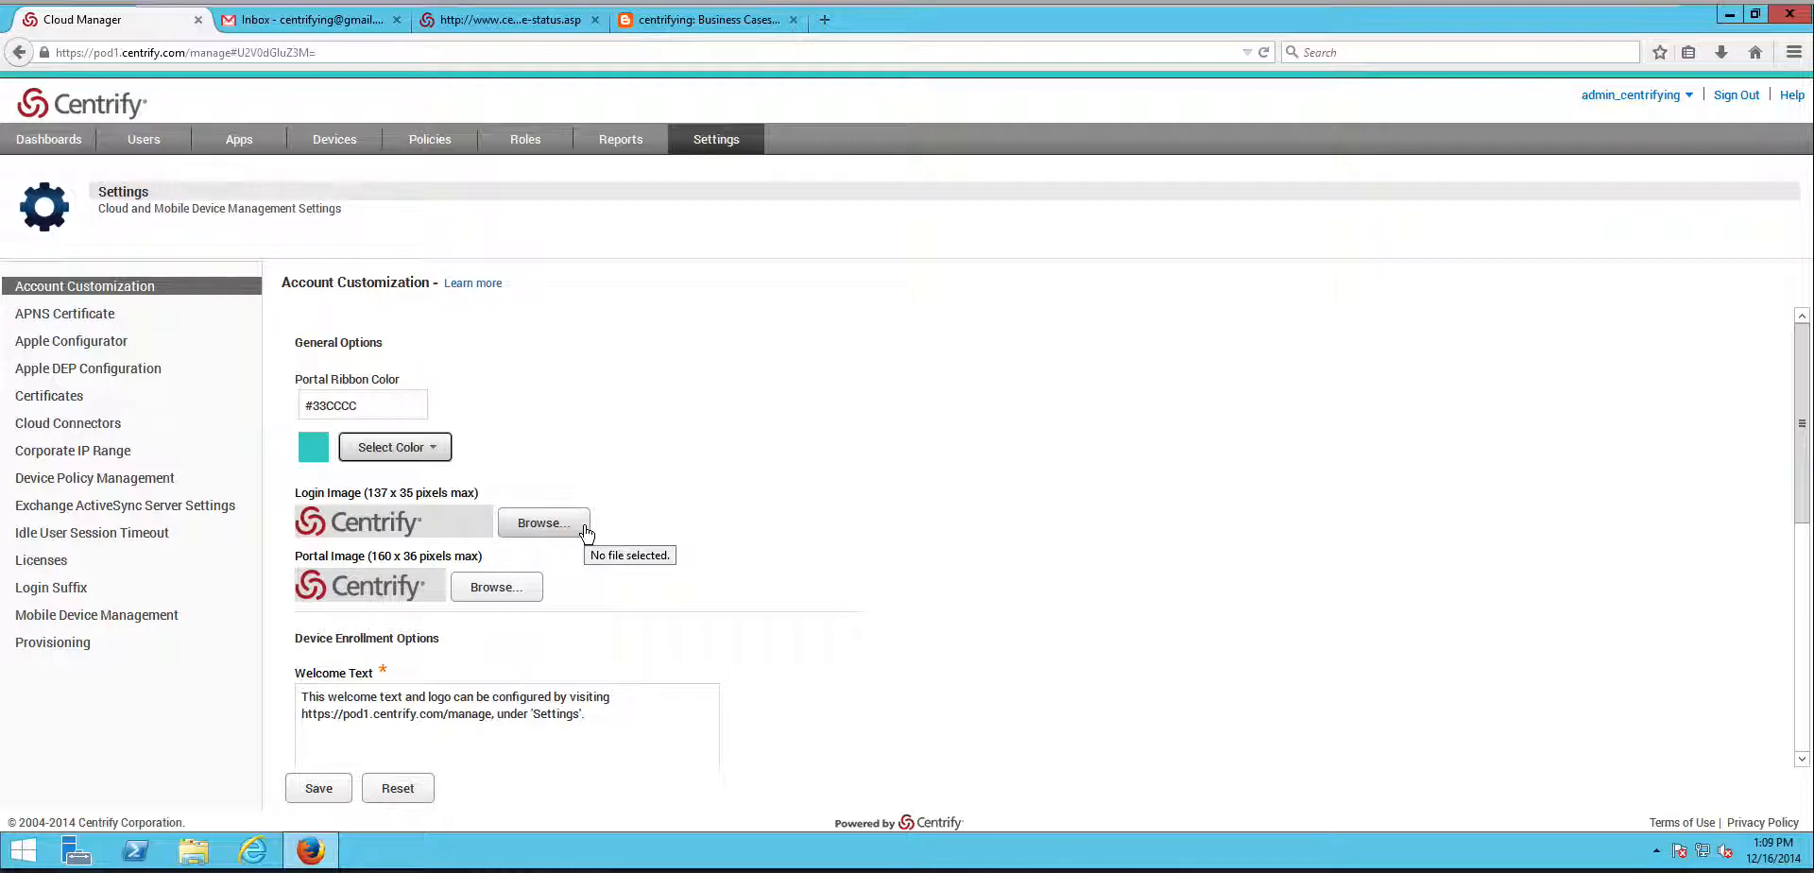
# - Upload the "Centrifying - Cloud Logo" file as both the login image and the portal image
pyautogui.click(544, 522)
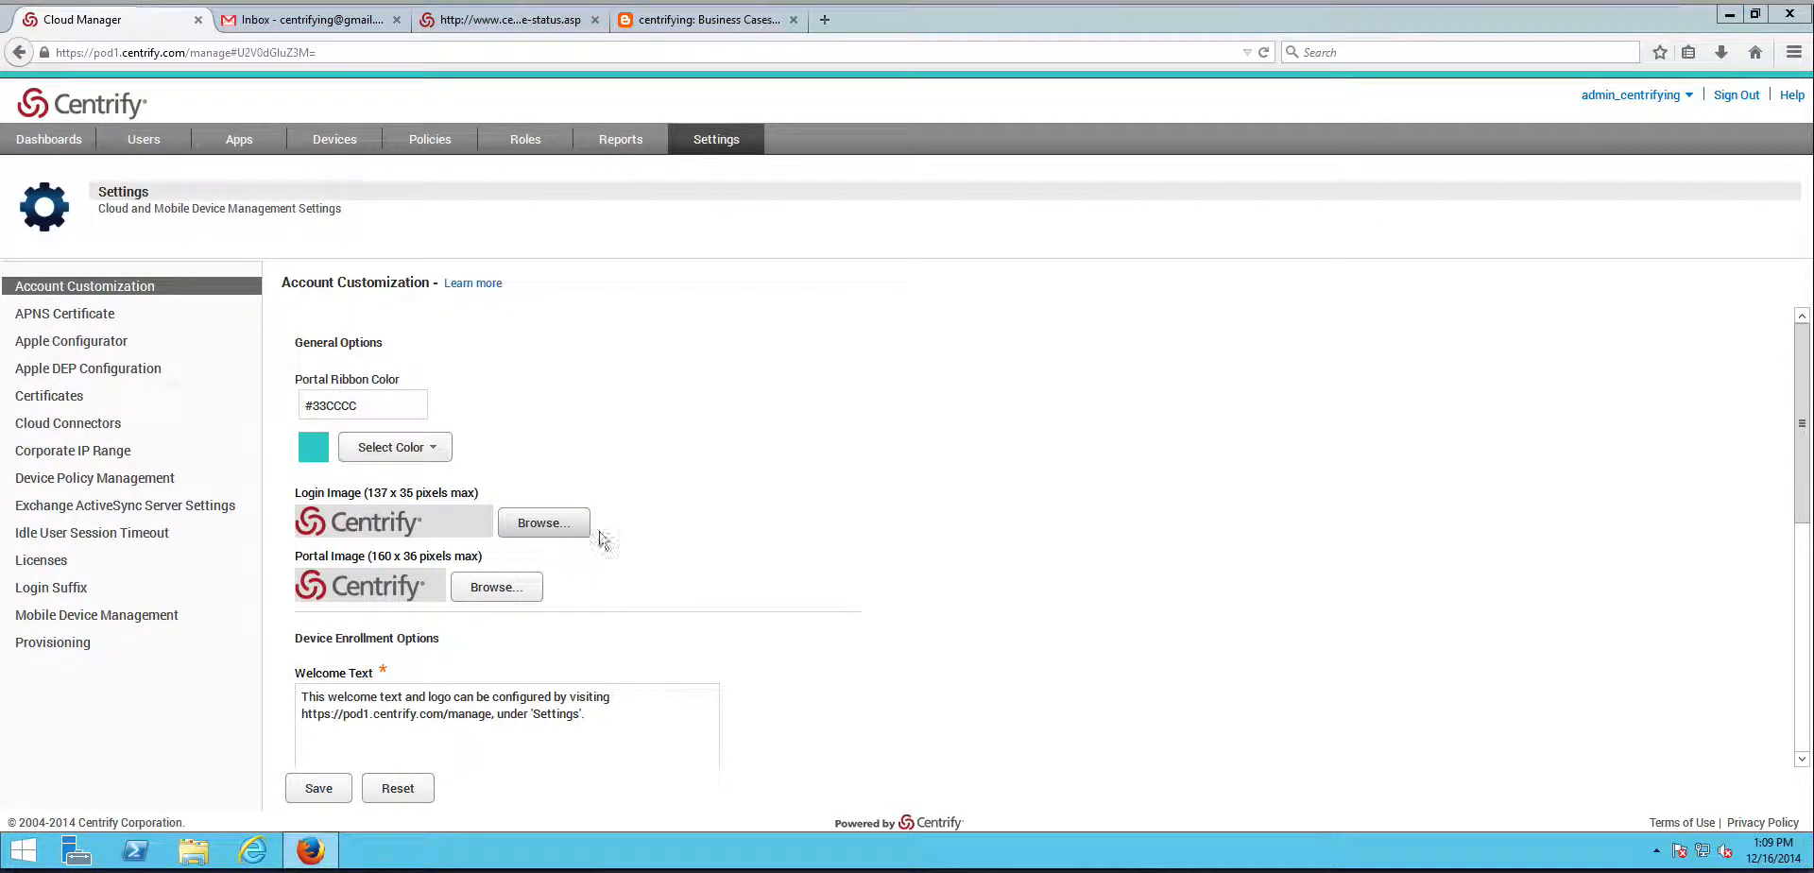
pyautogui.doubleClick(275, 142)
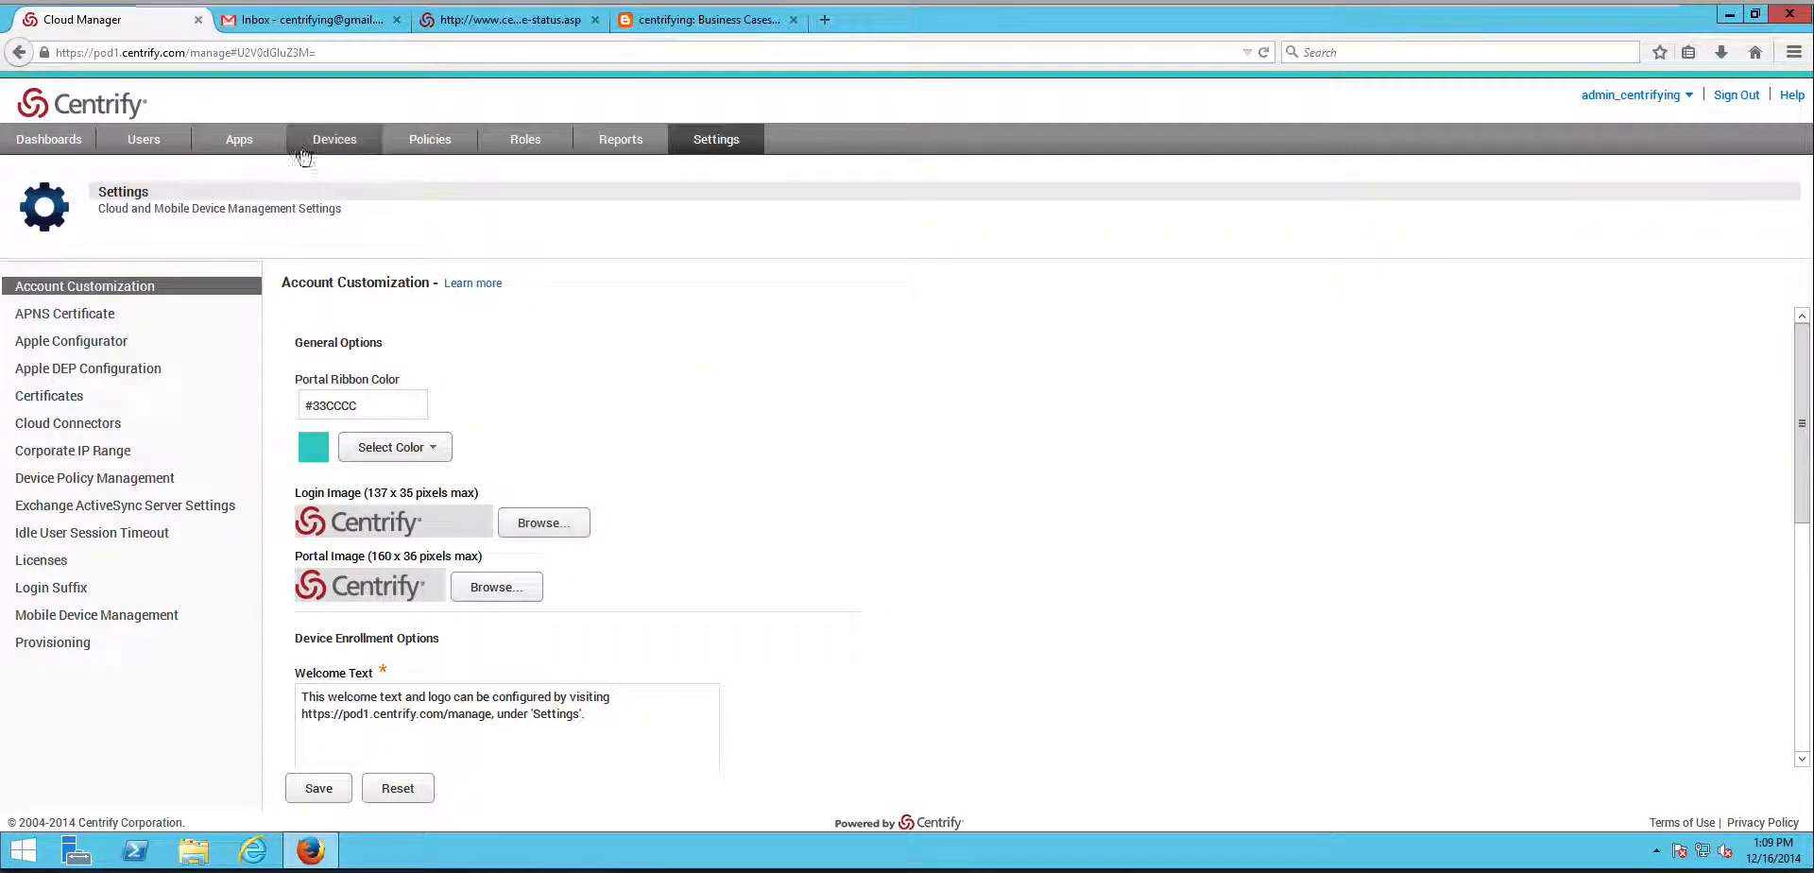
pyautogui.click(503, 589)
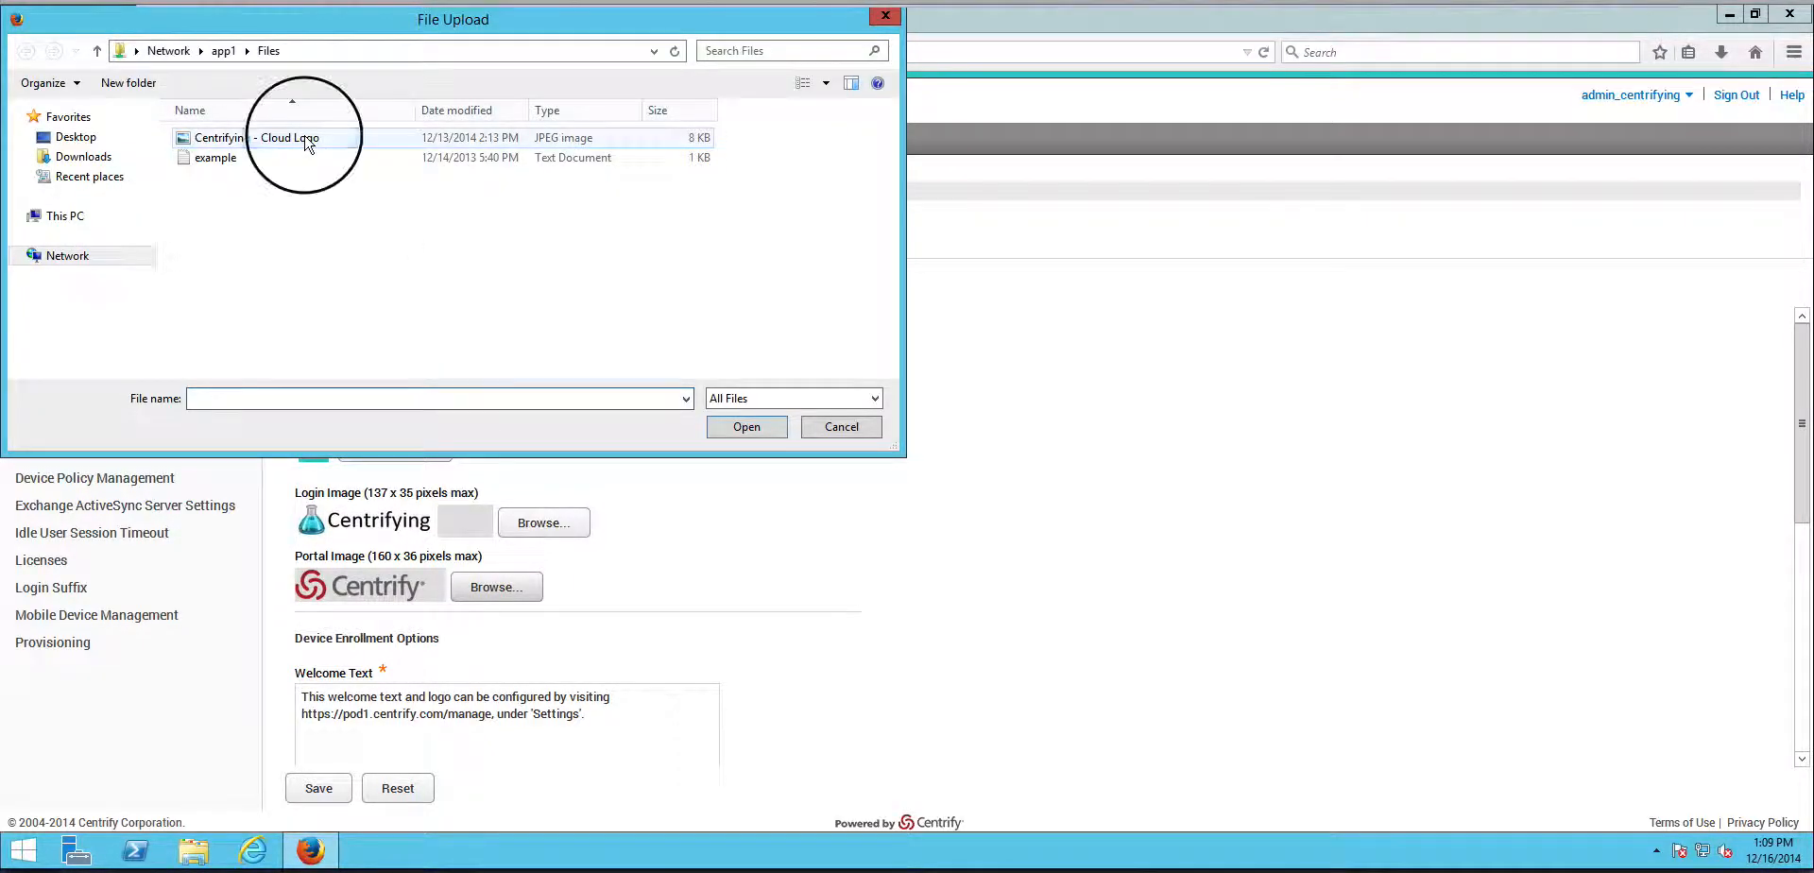
pyautogui.doubleClick(283, 138)
# - Replace the device enrollment welcome text with "This is a Demo"
pyautogui.scroll(-2, 897, 567)
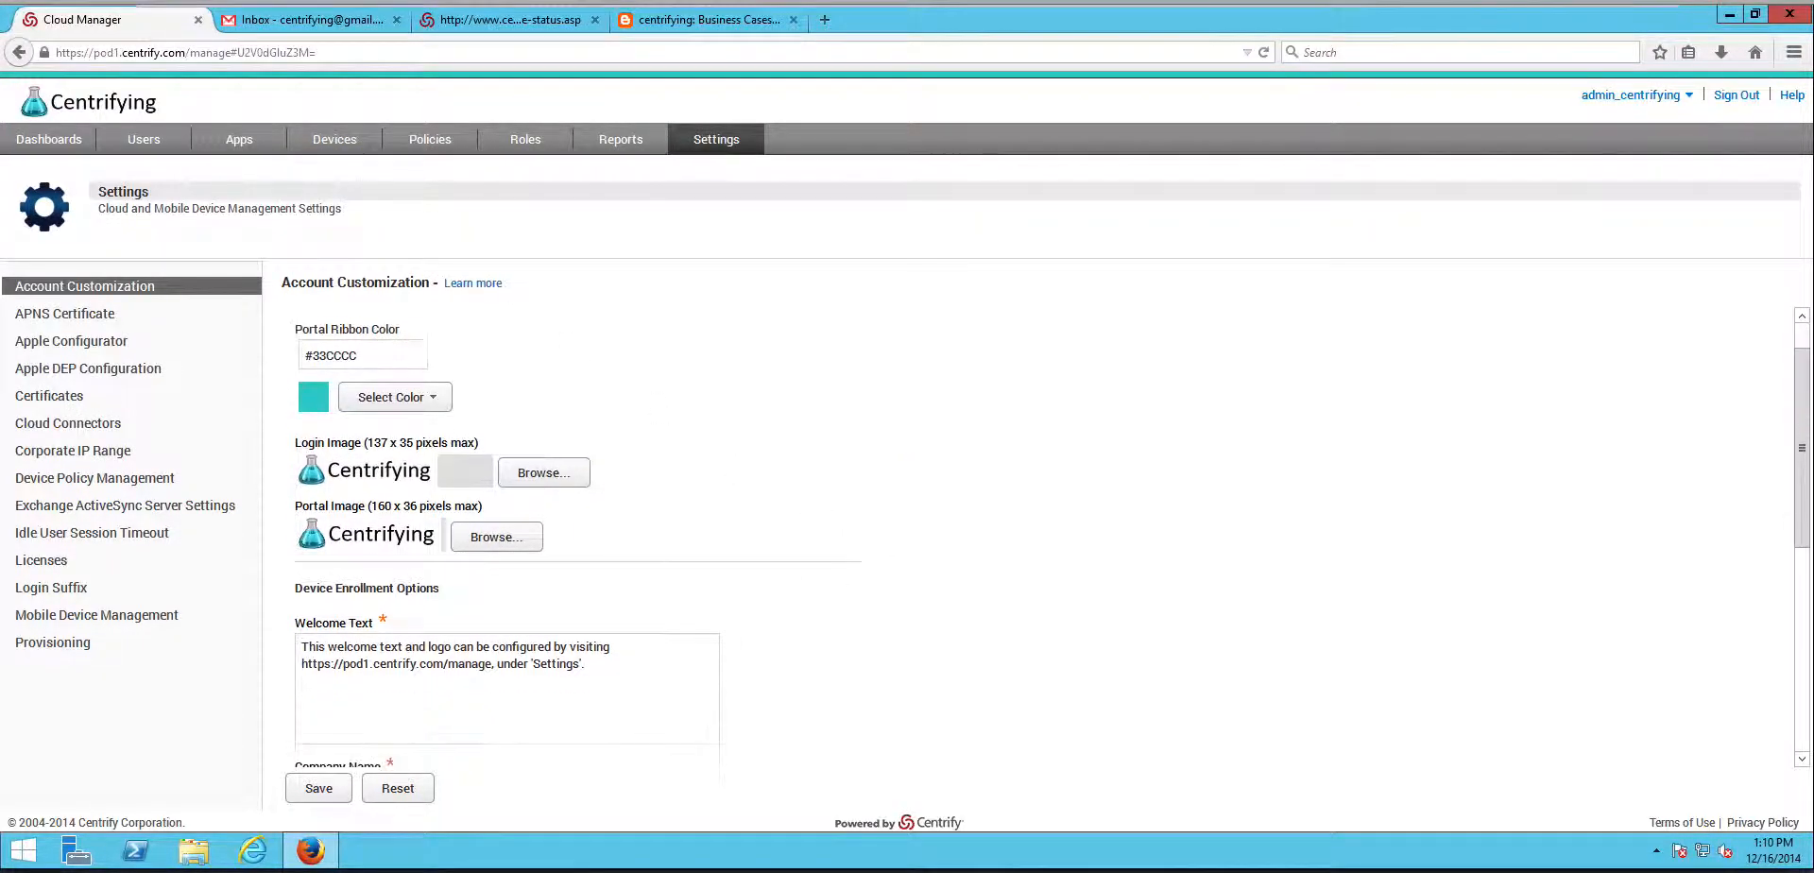
pyautogui.tripleClick(613, 608)
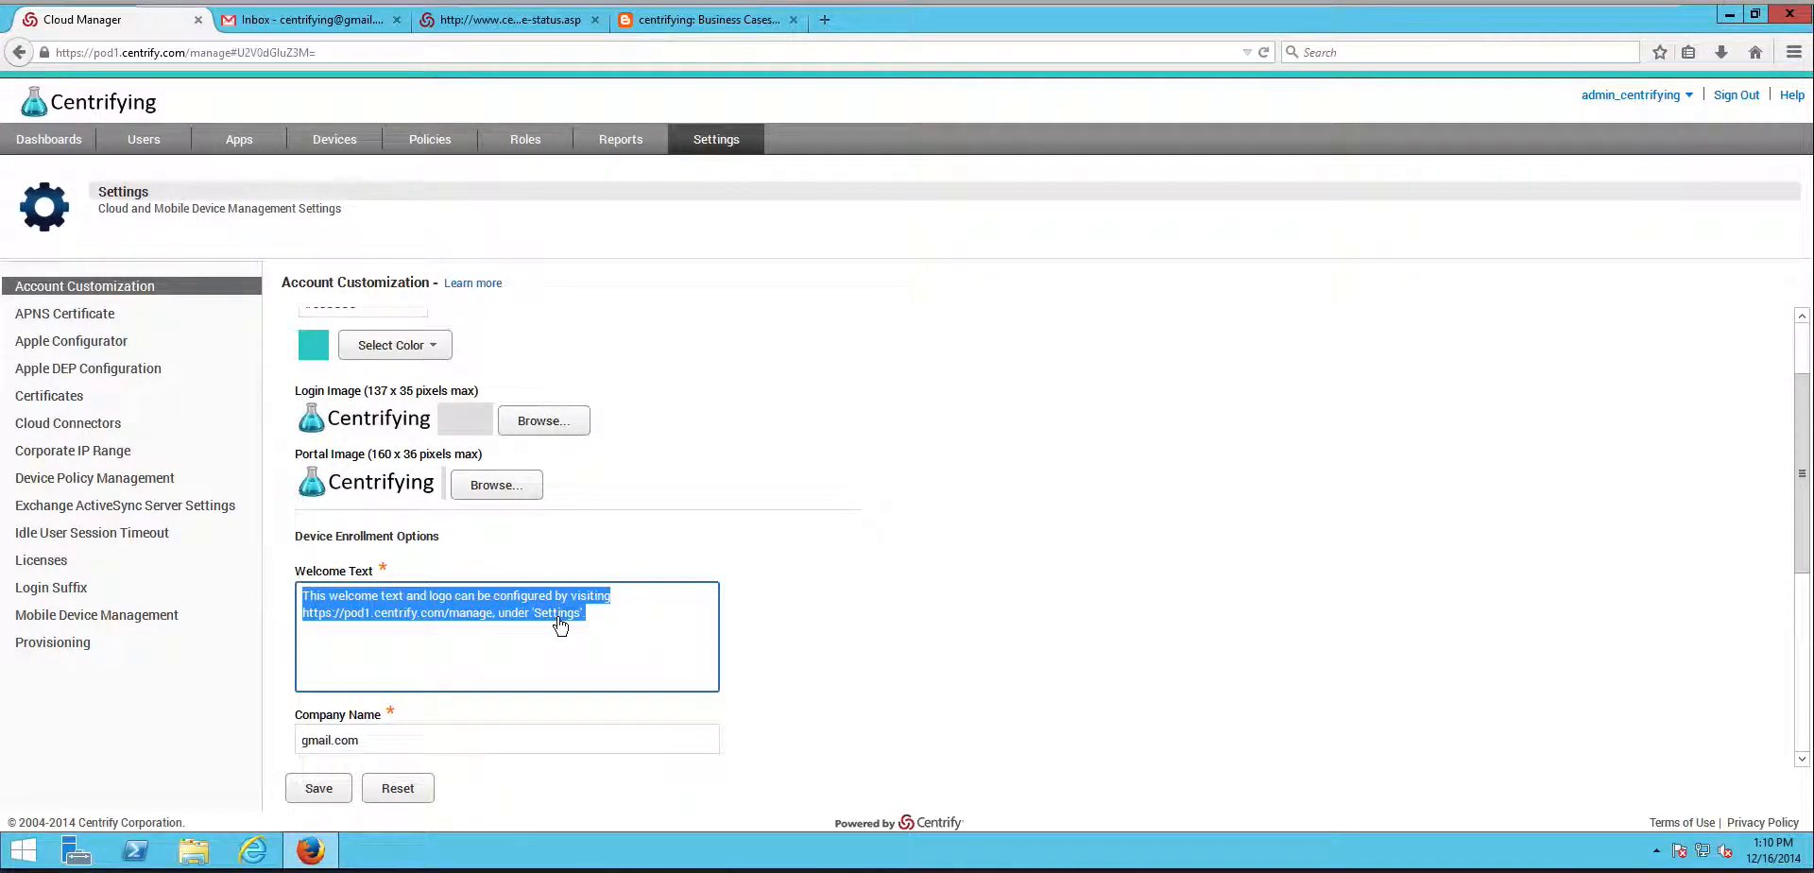
pyautogui.write('This is  ')
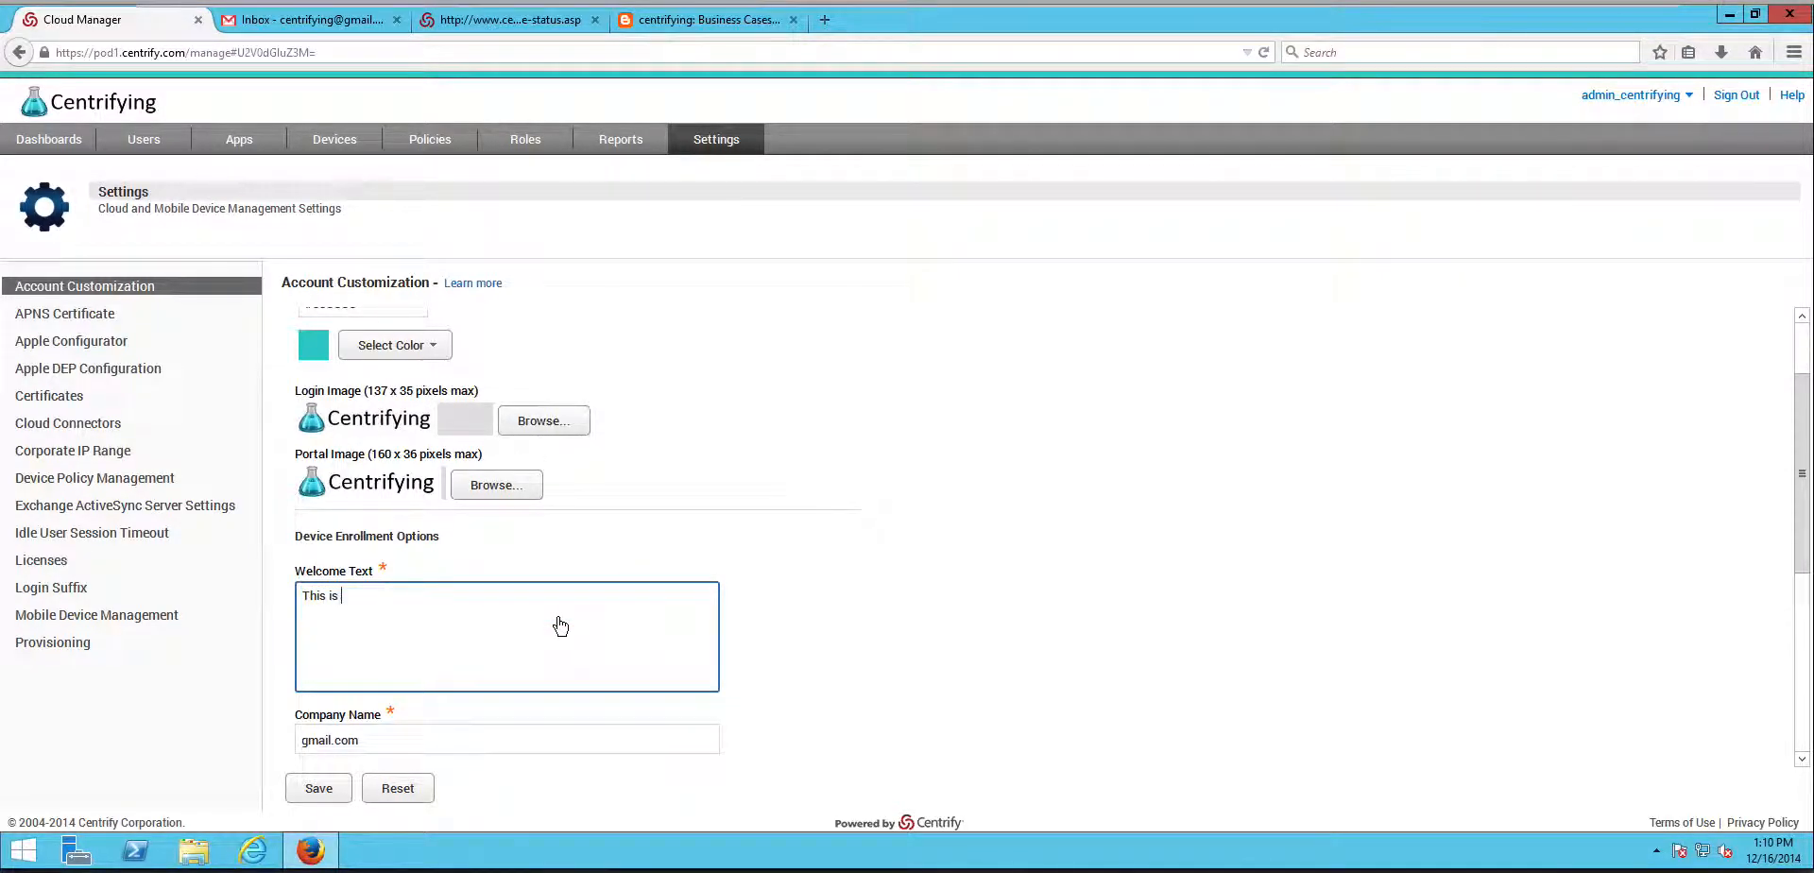
pyautogui.write('a Demo')
pyautogui.click(858, 640)
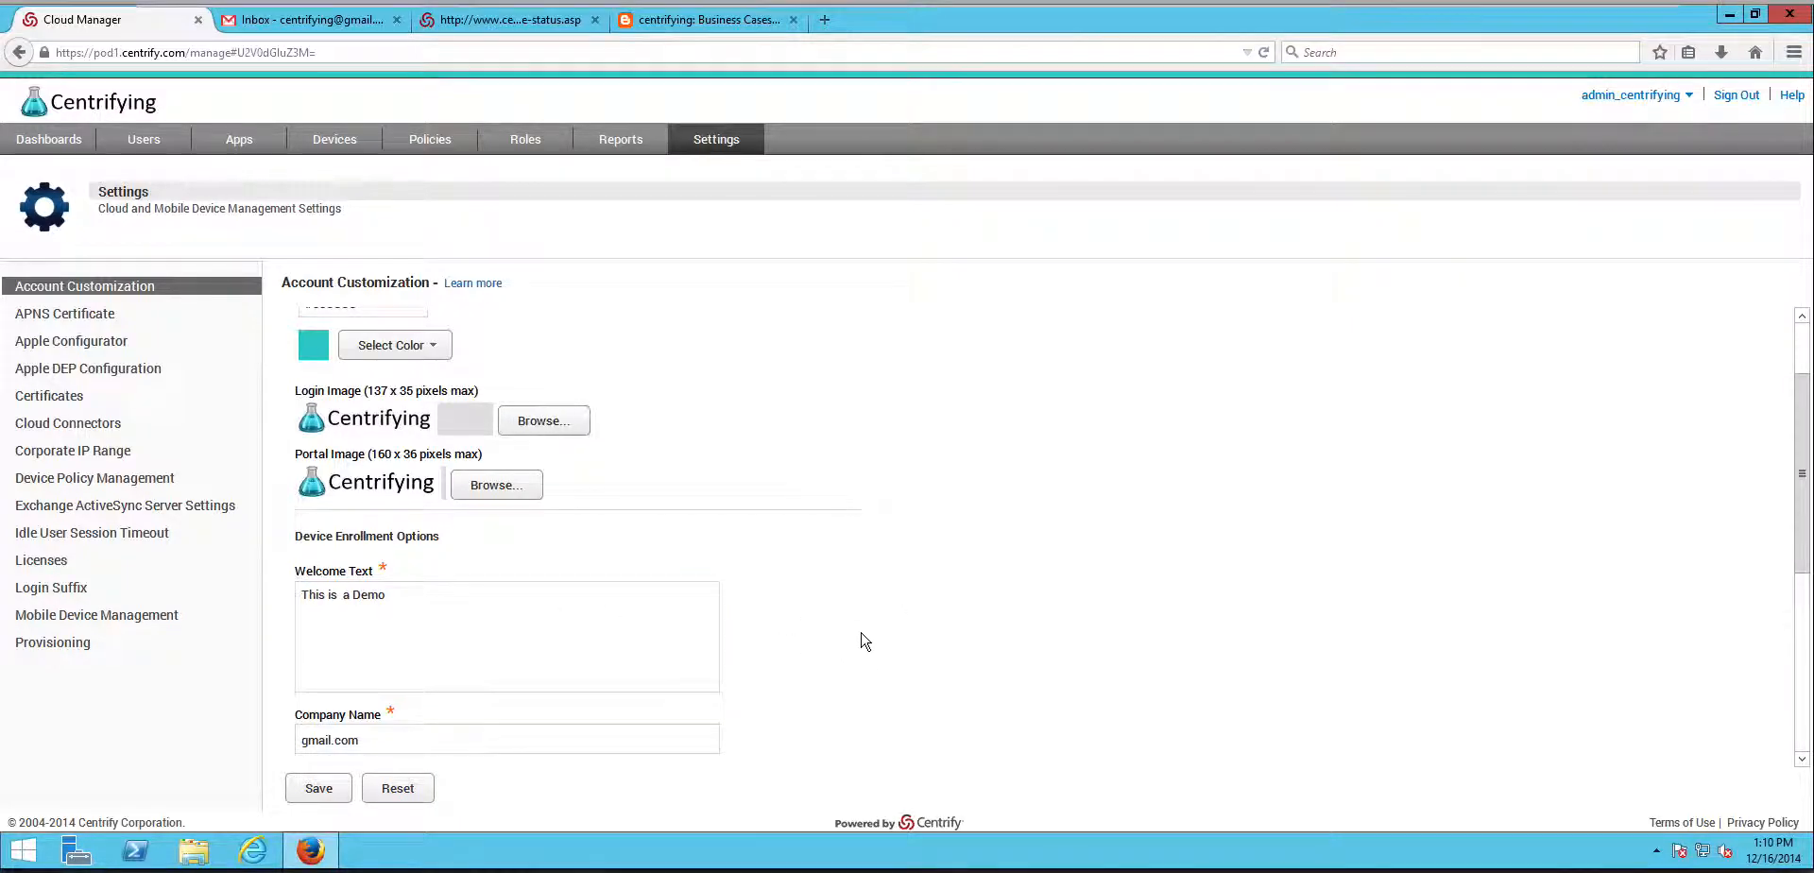
# - Change the device enrollment company name to "Centrifying Blog"
pyautogui.click(786, 707)
pyautogui.scroll(-3, 457, 667)
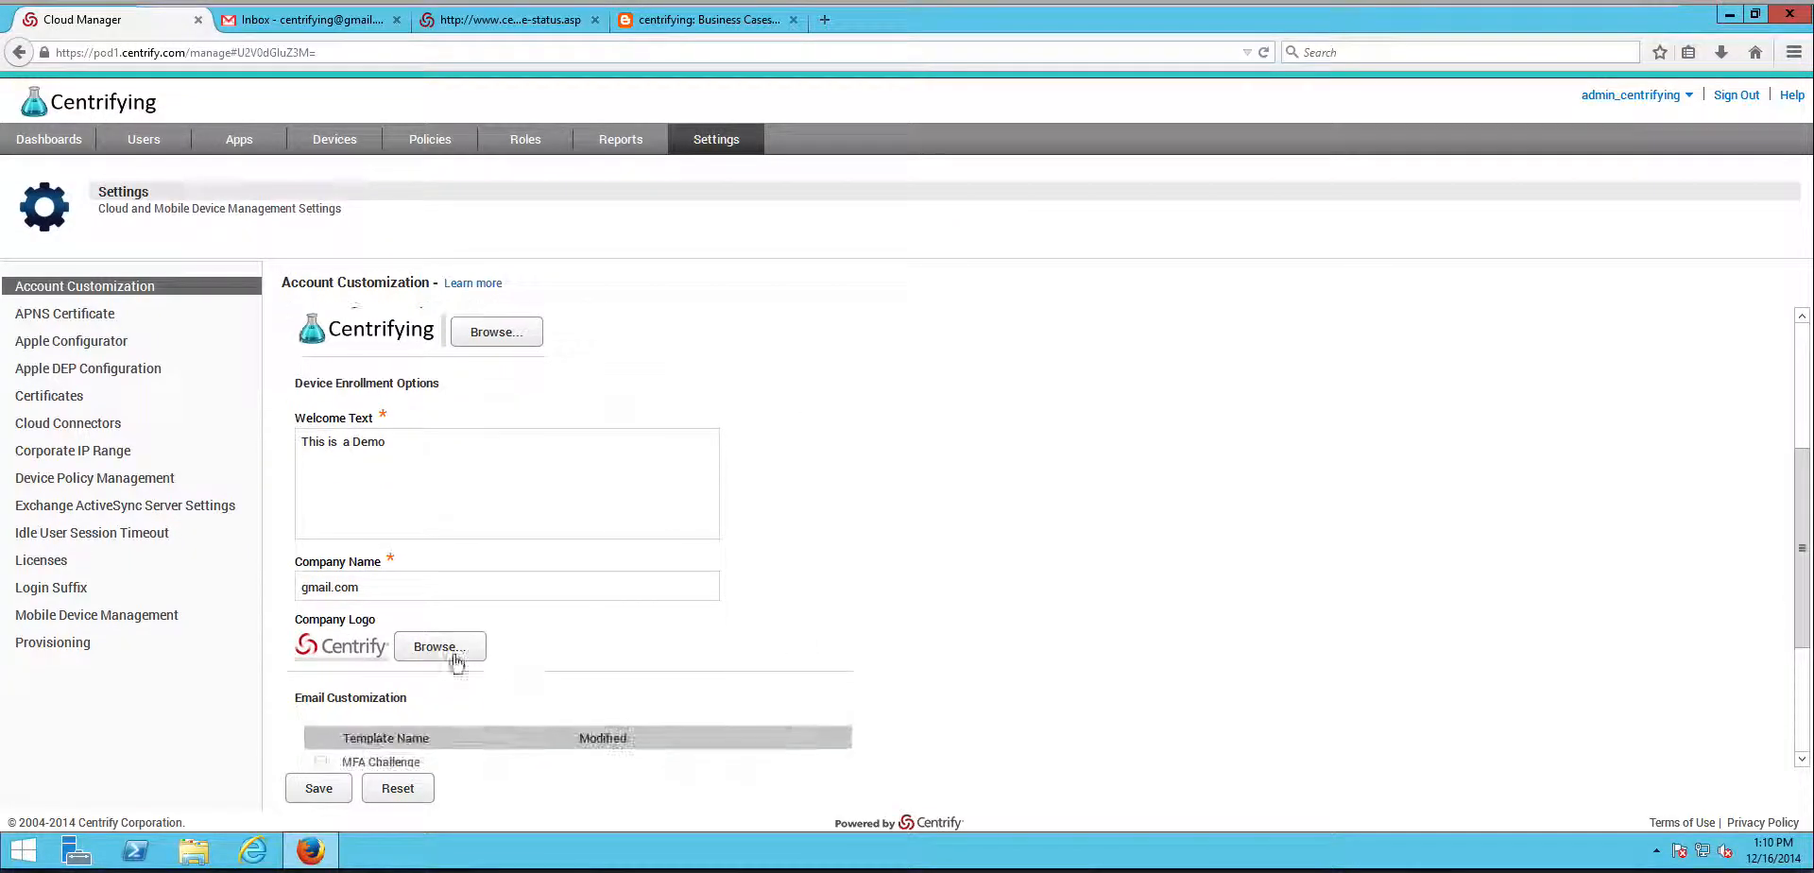
pyautogui.moveTo(407, 588); pyautogui.dragTo(268, 597)
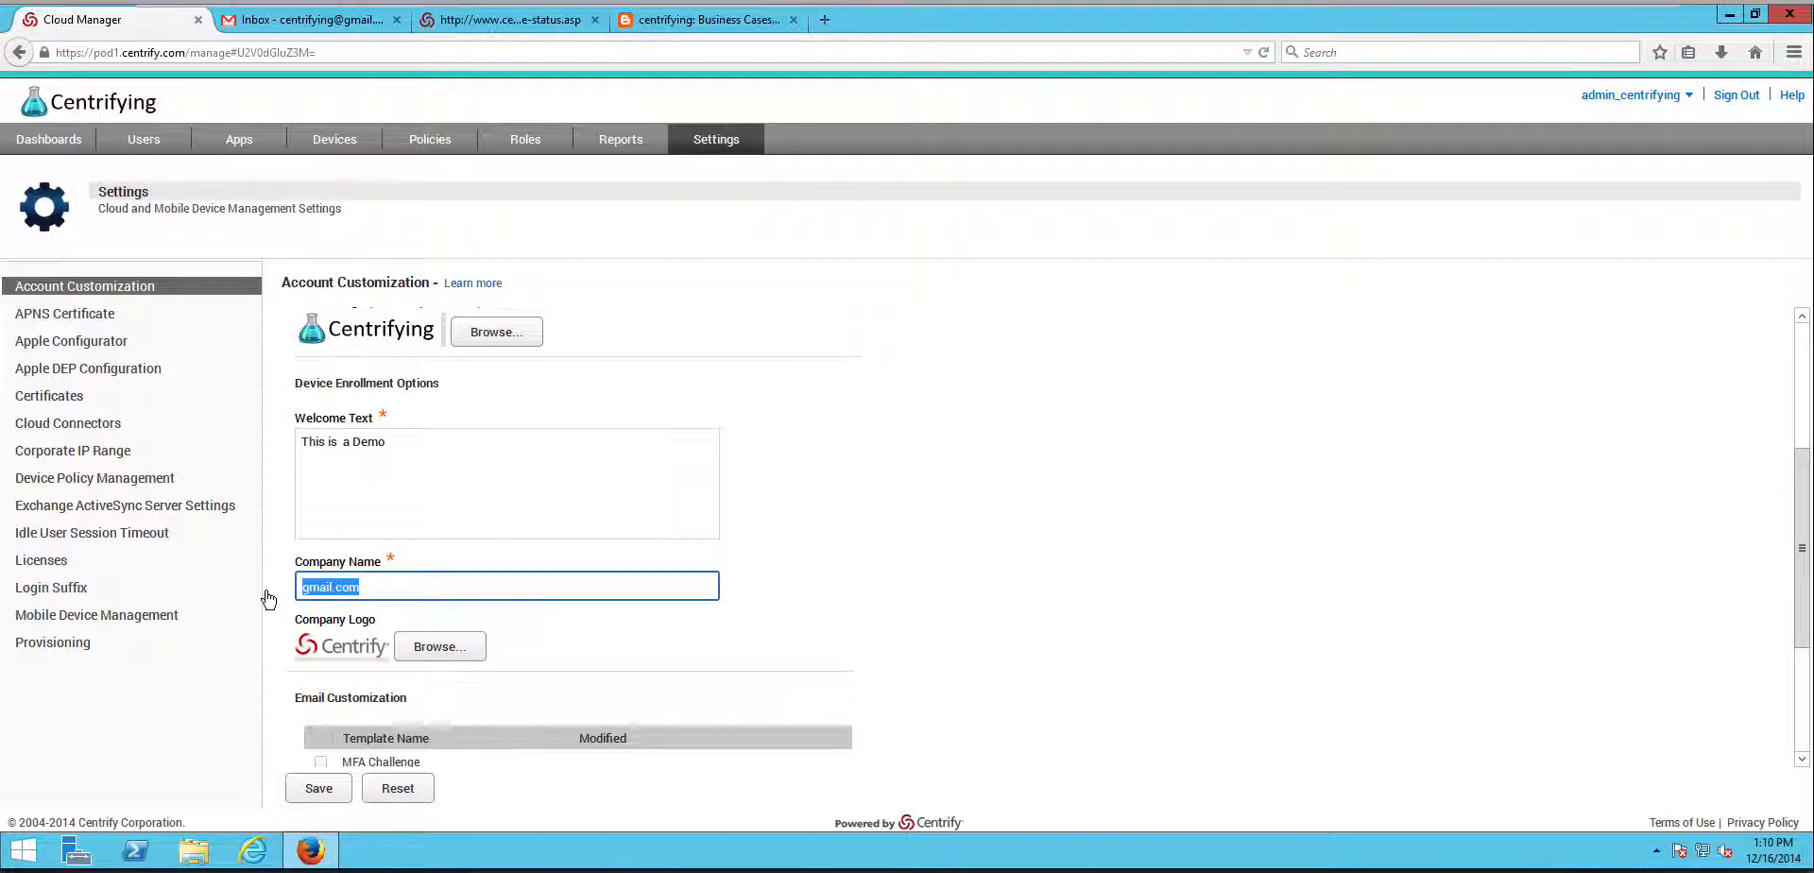
pyautogui.write('Centrifying Blog')
pyautogui.click(771, 624)
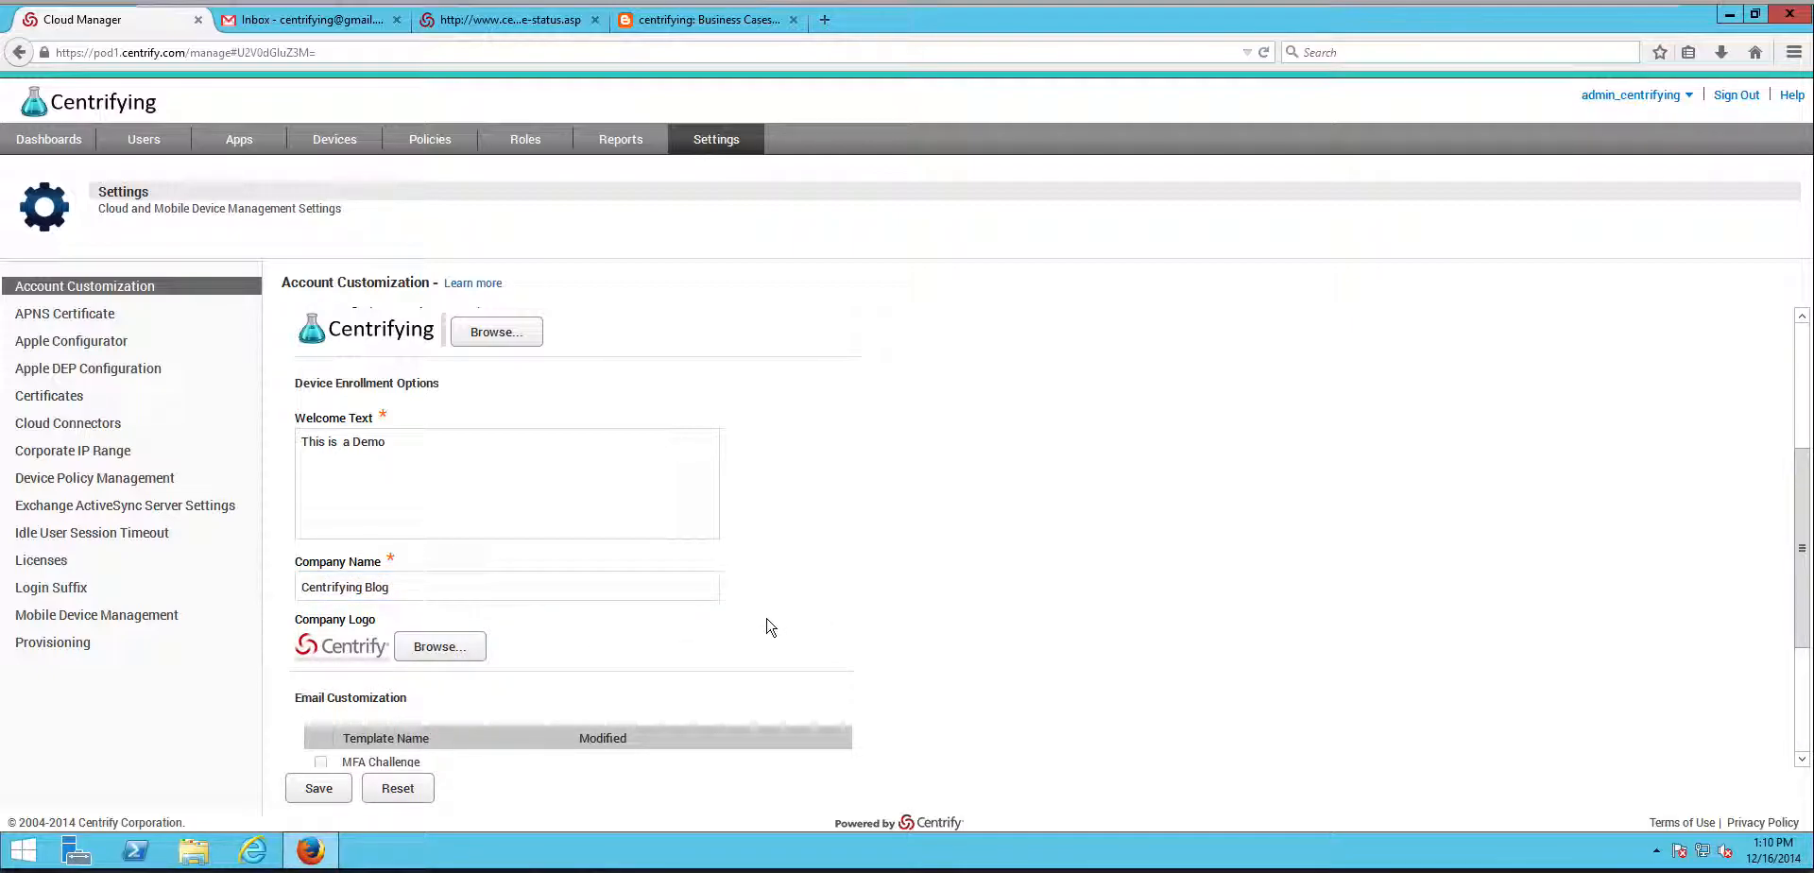
# - Upload the "Centrifying - Cloud Logo" file as the company logo for device enrollment
pyautogui.scroll(2, 772, 616)
pyautogui.scroll(3, 773, 609)
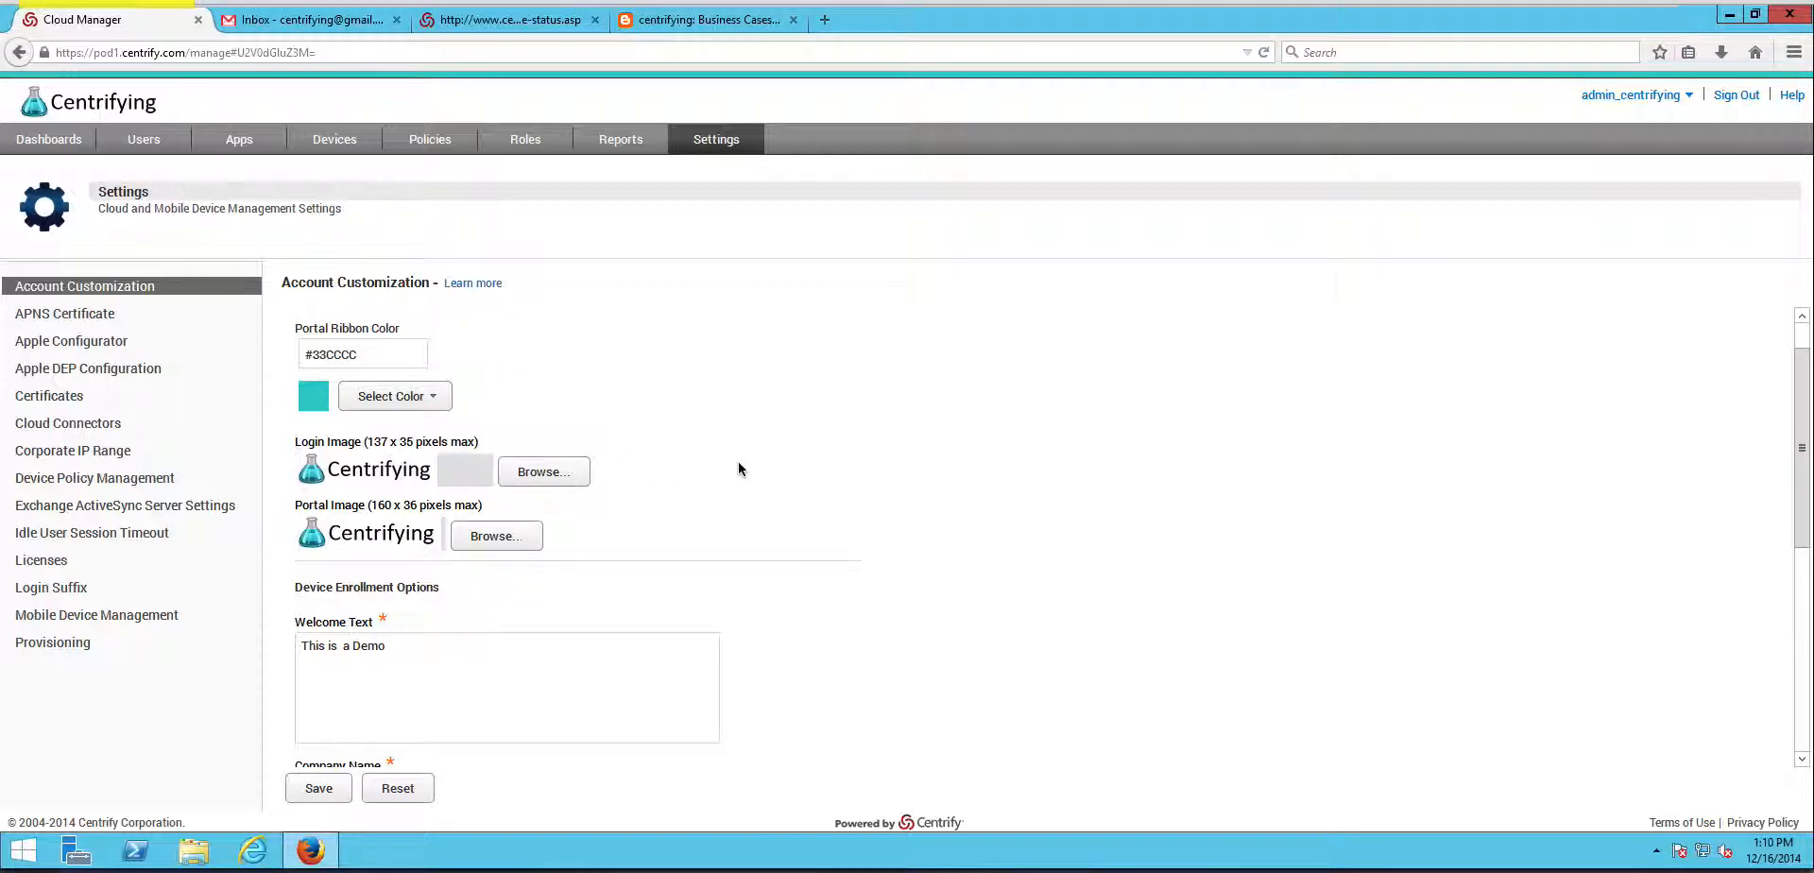
pyautogui.scroll(-3, 822, 513)
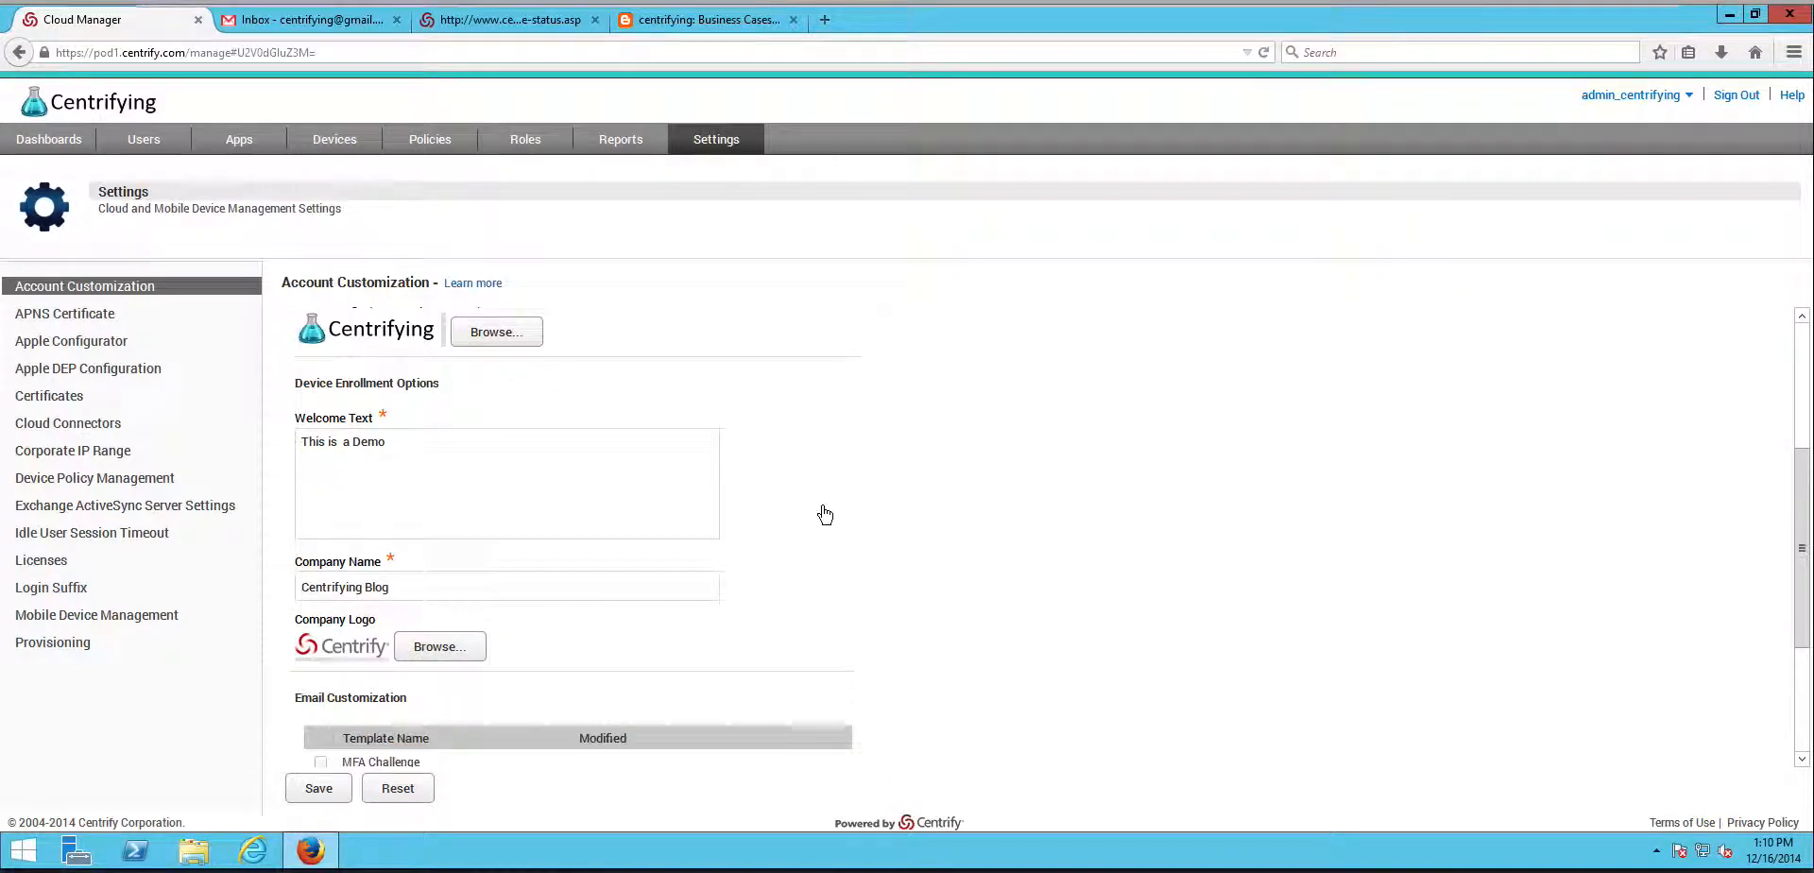
pyautogui.click(437, 649)
pyautogui.doubleClick(256, 137)
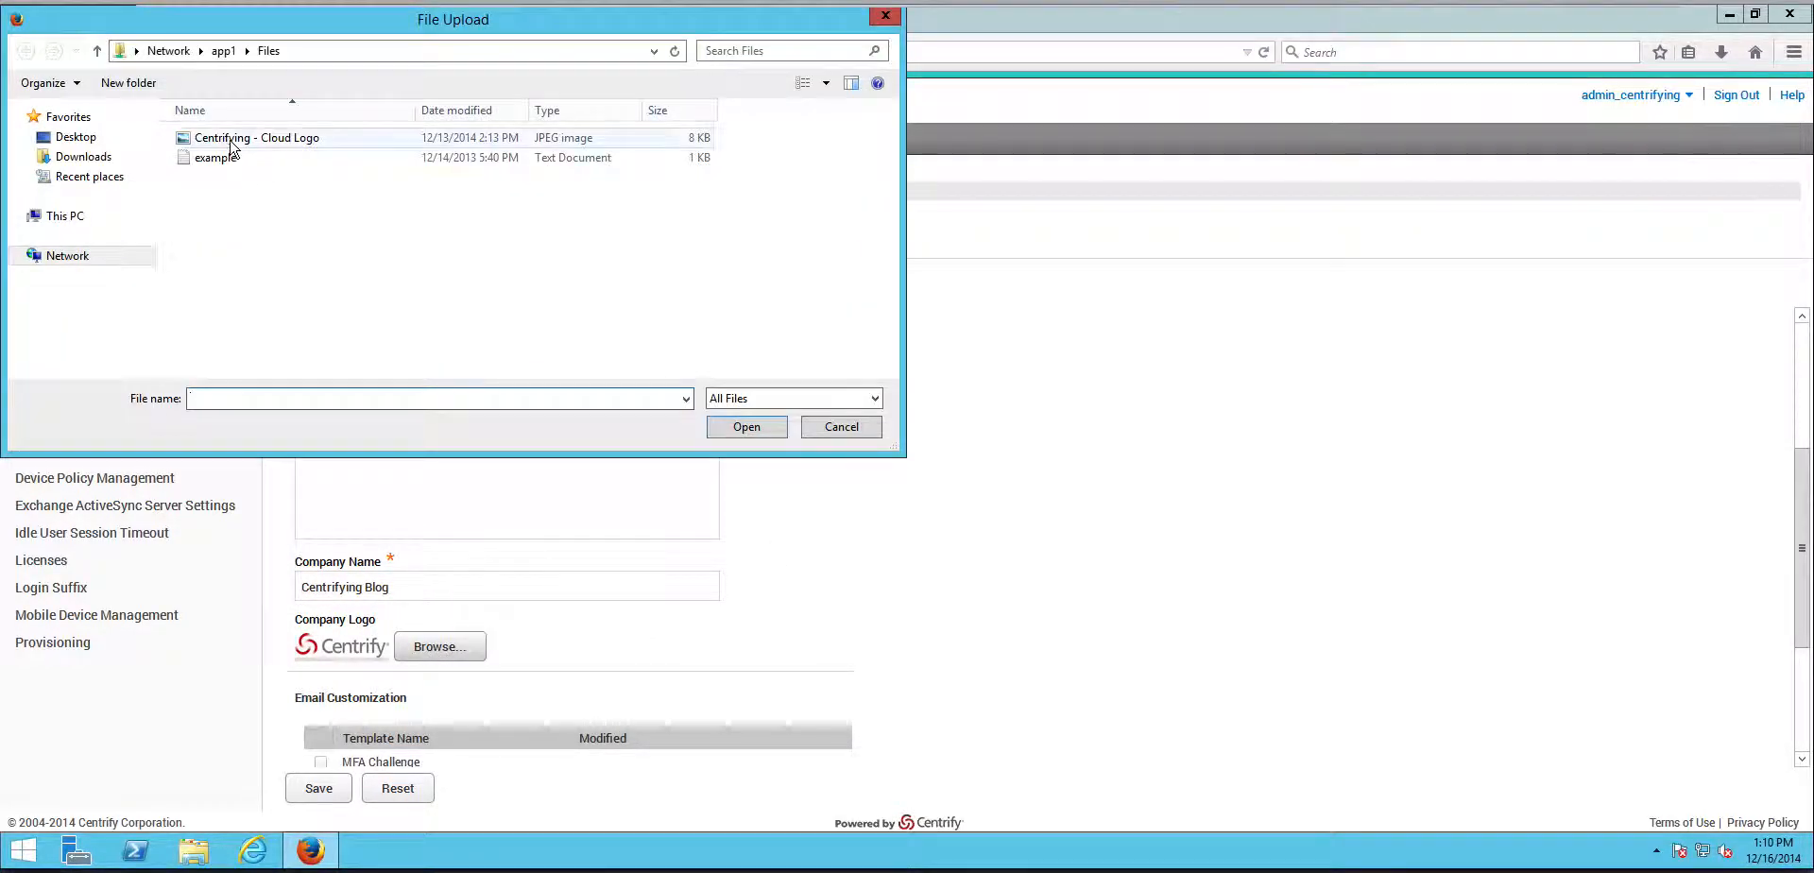
# - Upload the "Centrifying - Cloud Logo" file as the email image and save the account customization
pyautogui.scroll(-2, 775, 607)
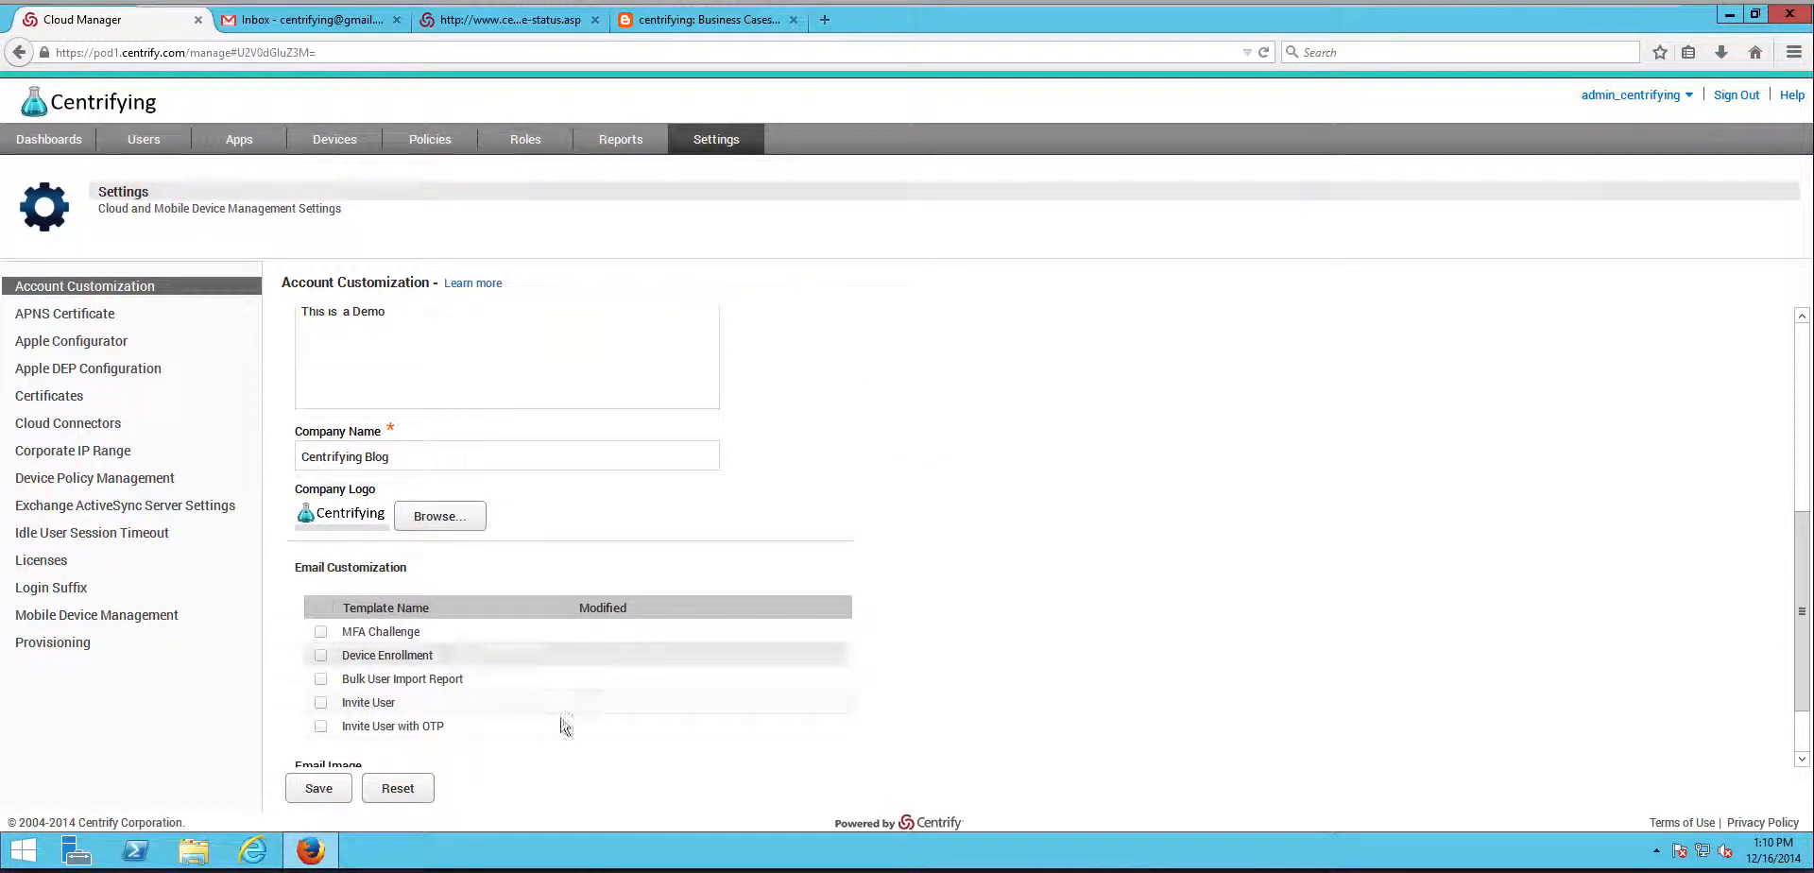
pyautogui.scroll(-1, 755, 574)
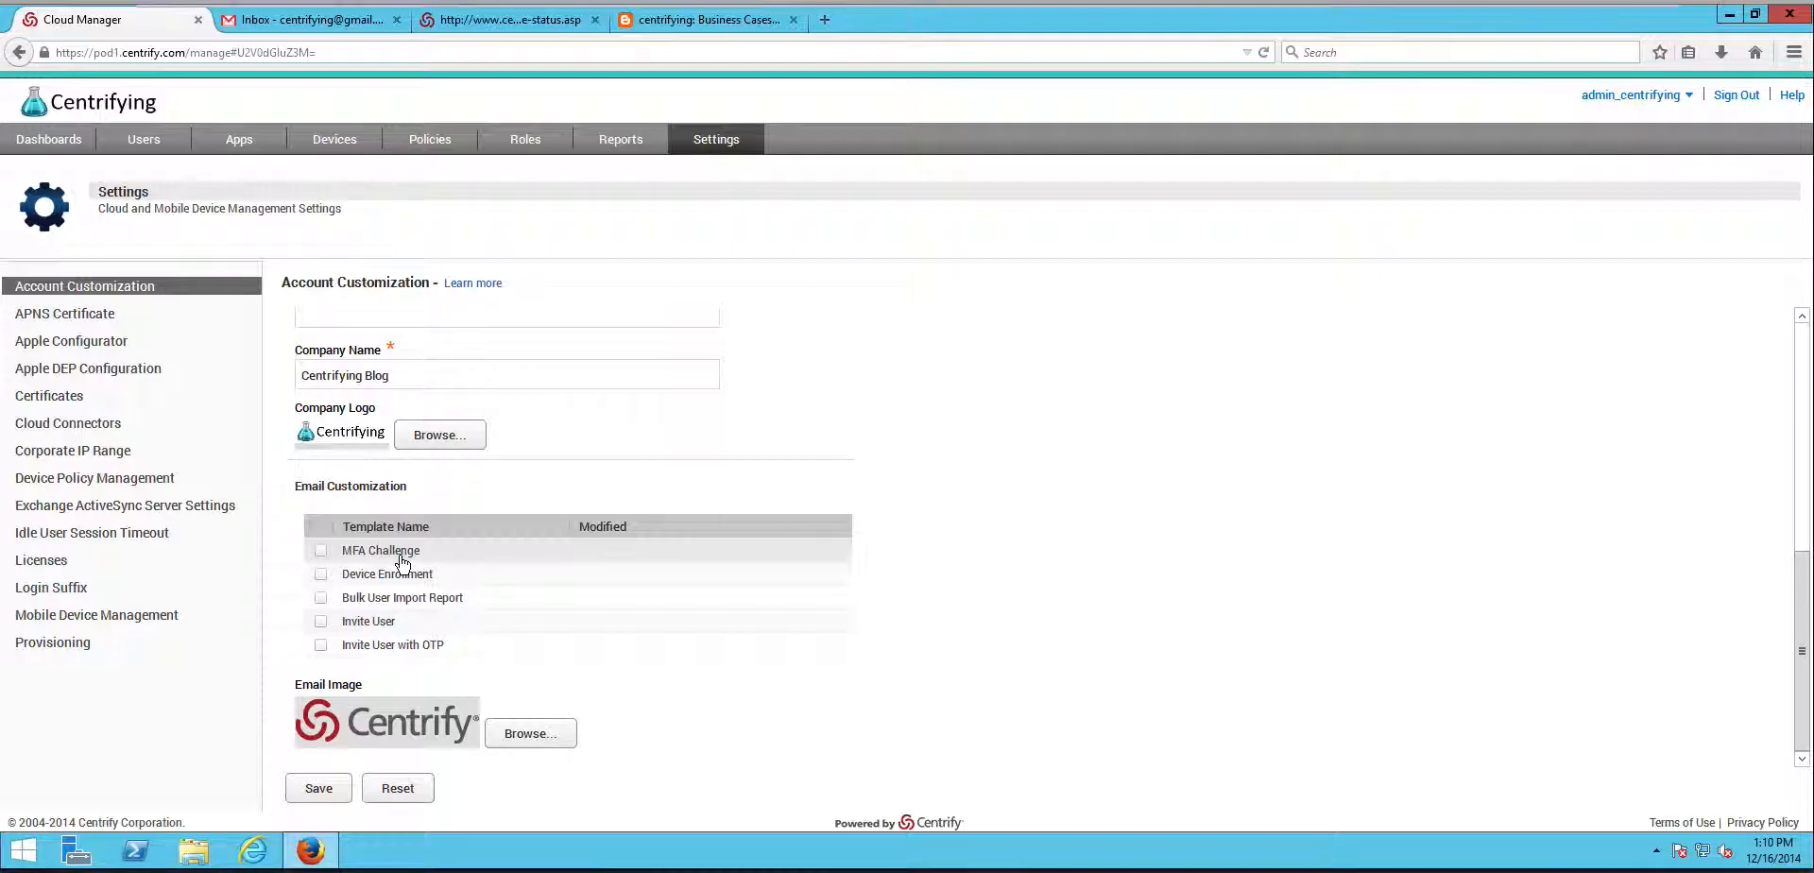
pyautogui.click(547, 740)
pyautogui.doubleClick(233, 140)
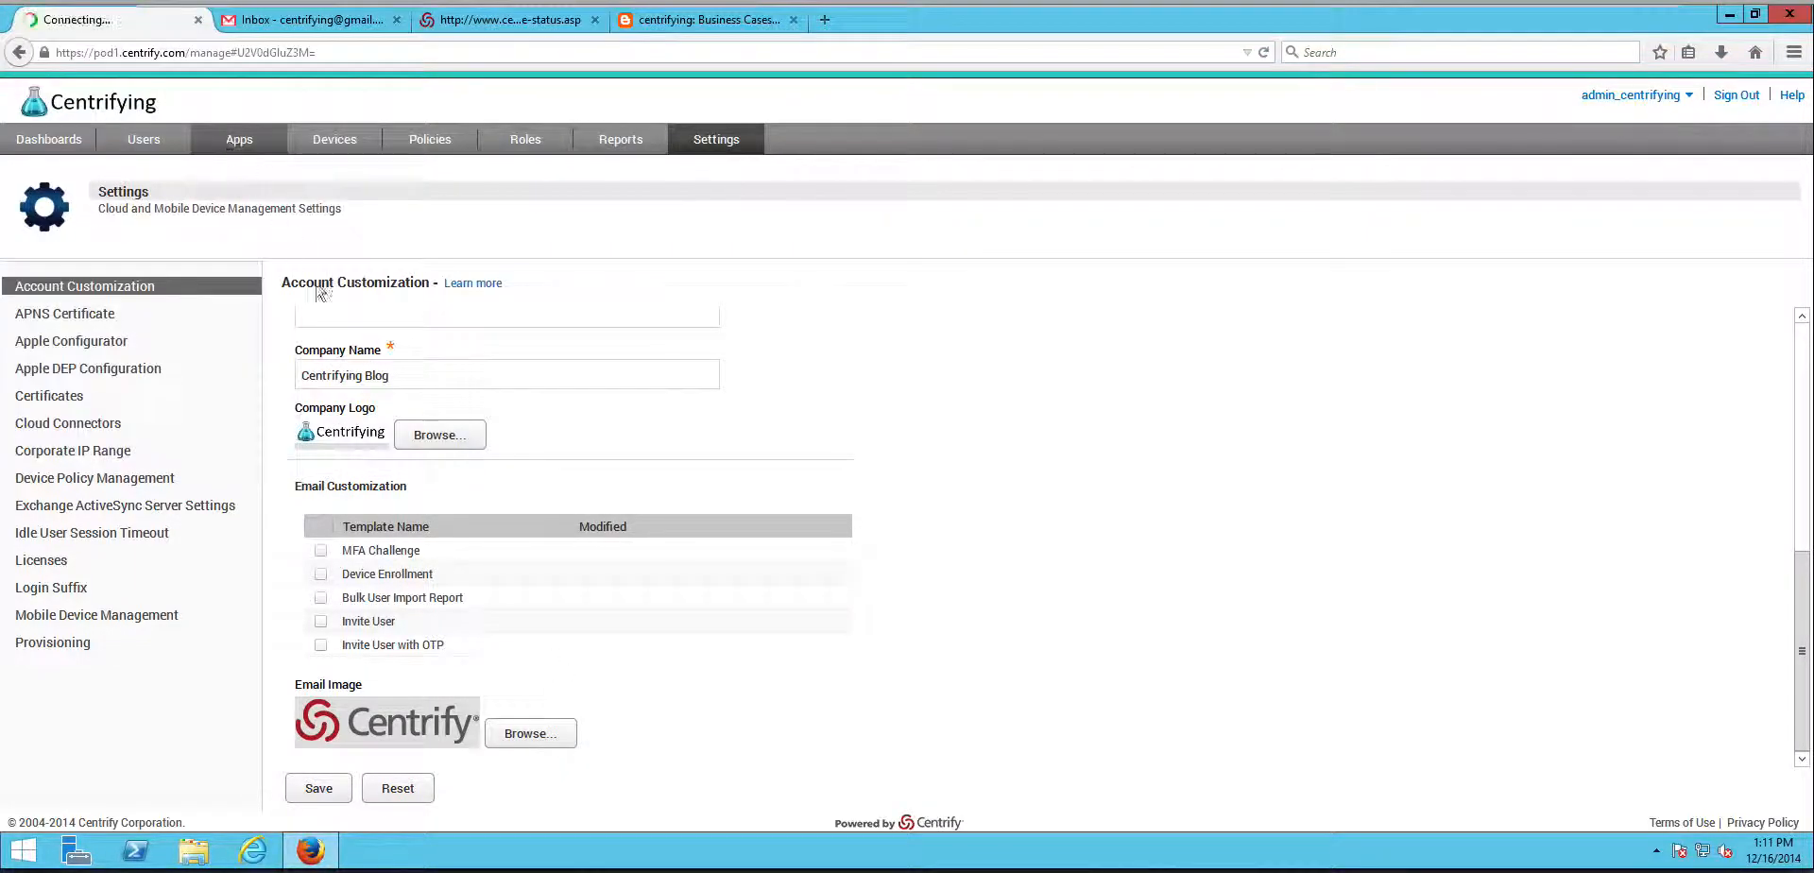
pyautogui.scroll(-5, 774, 670)
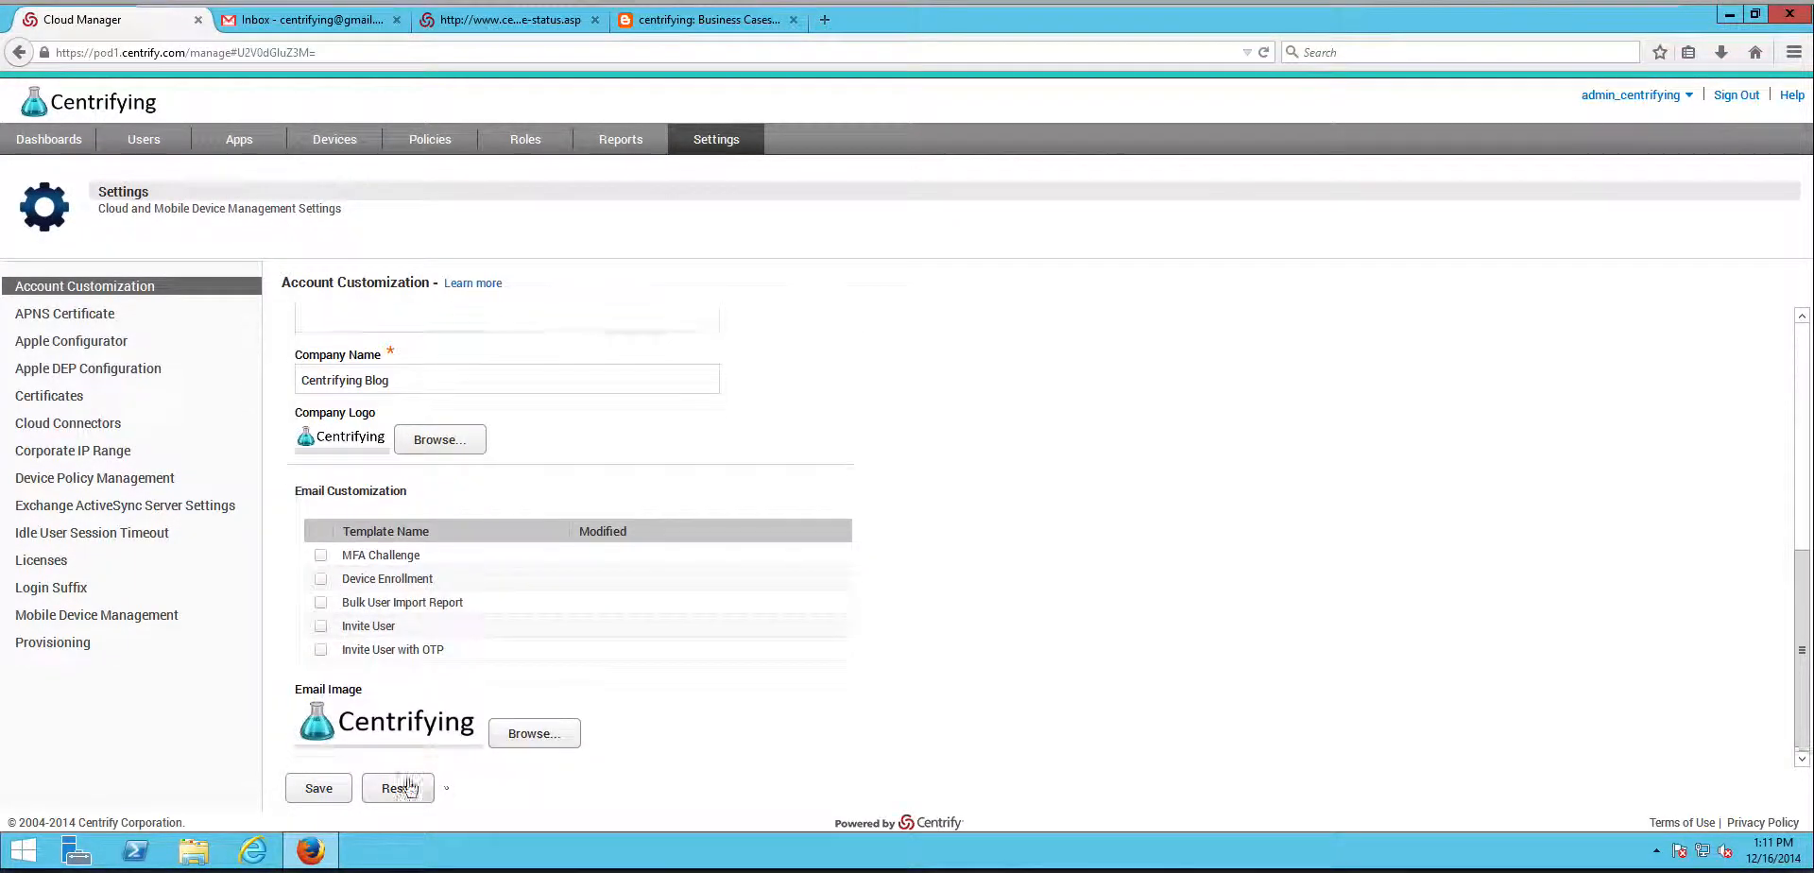
pyautogui.click(326, 792)
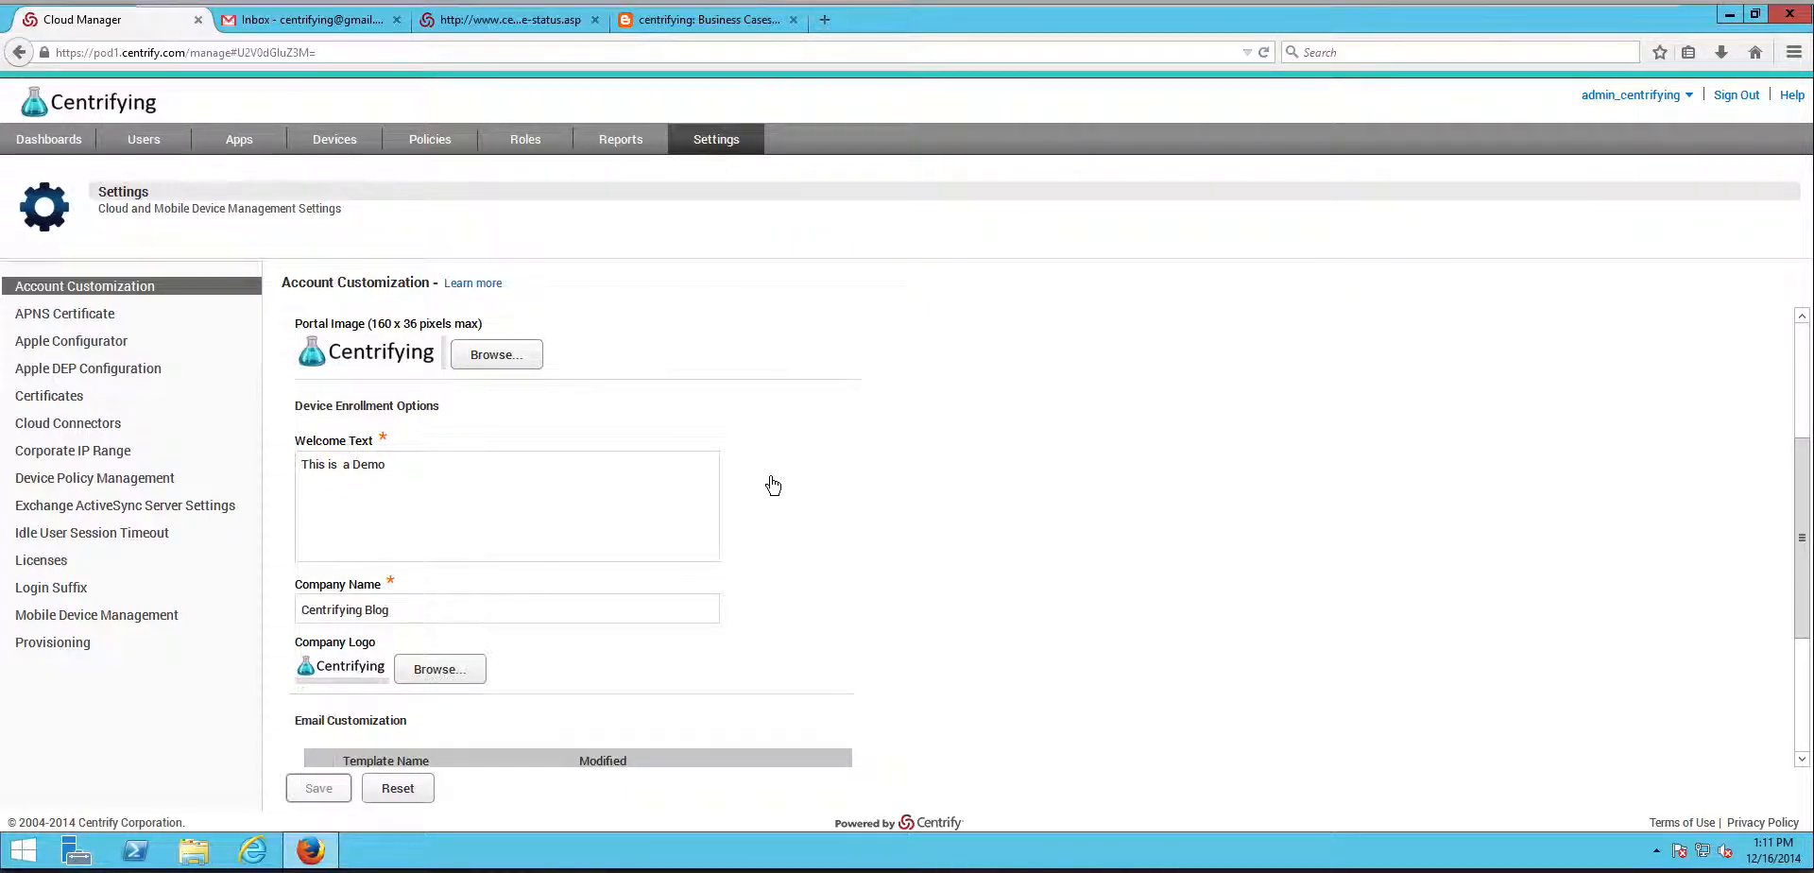
# - Add the login suffix centrifhing.net in the Login Suffix settings and save it
pyautogui.click(68, 589)
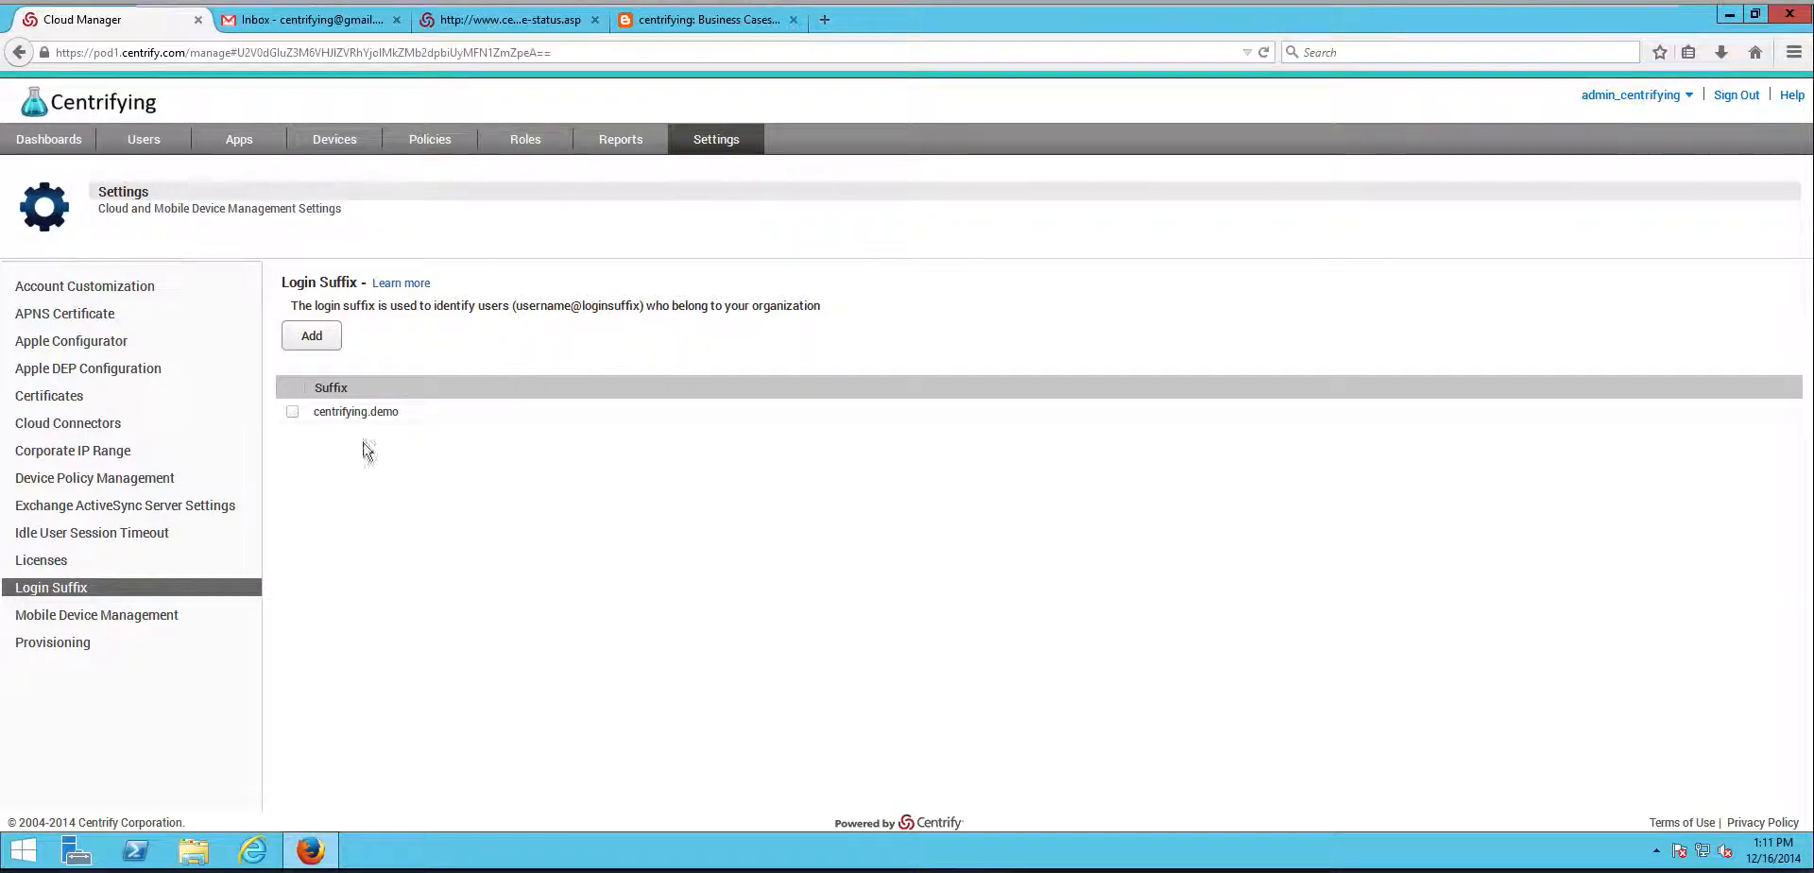
pyautogui.click(311, 335)
pyautogui.click(799, 453)
pyautogui.write('centrifying.')
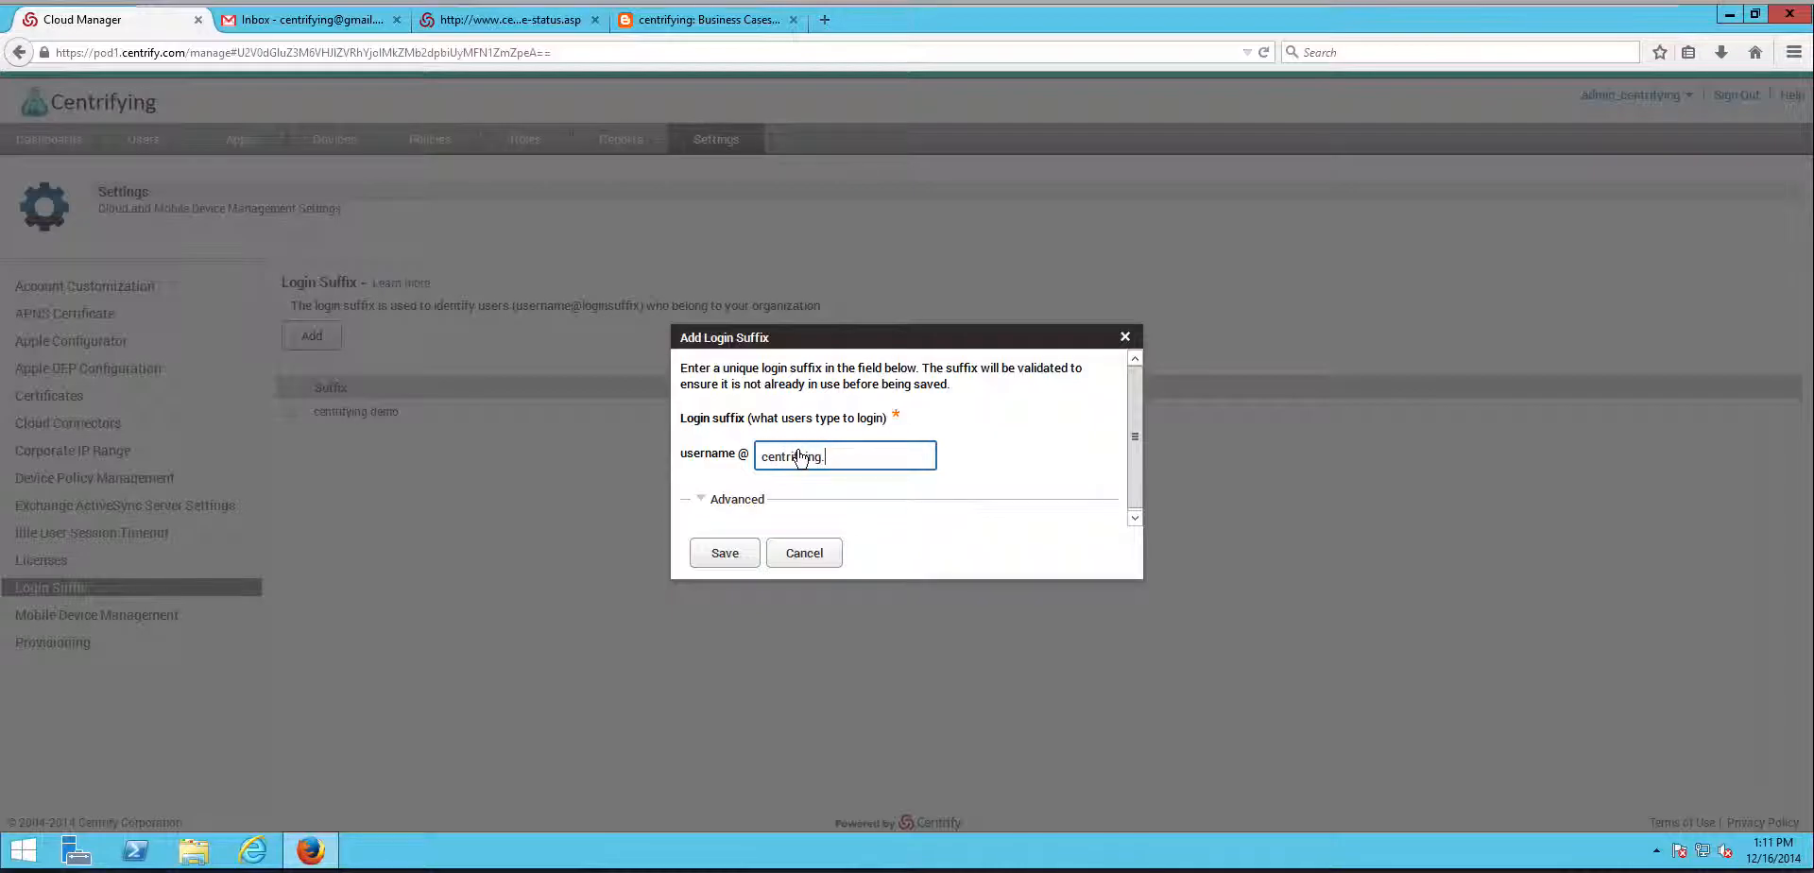
pyautogui.write('net')
pyautogui.click(736, 556)
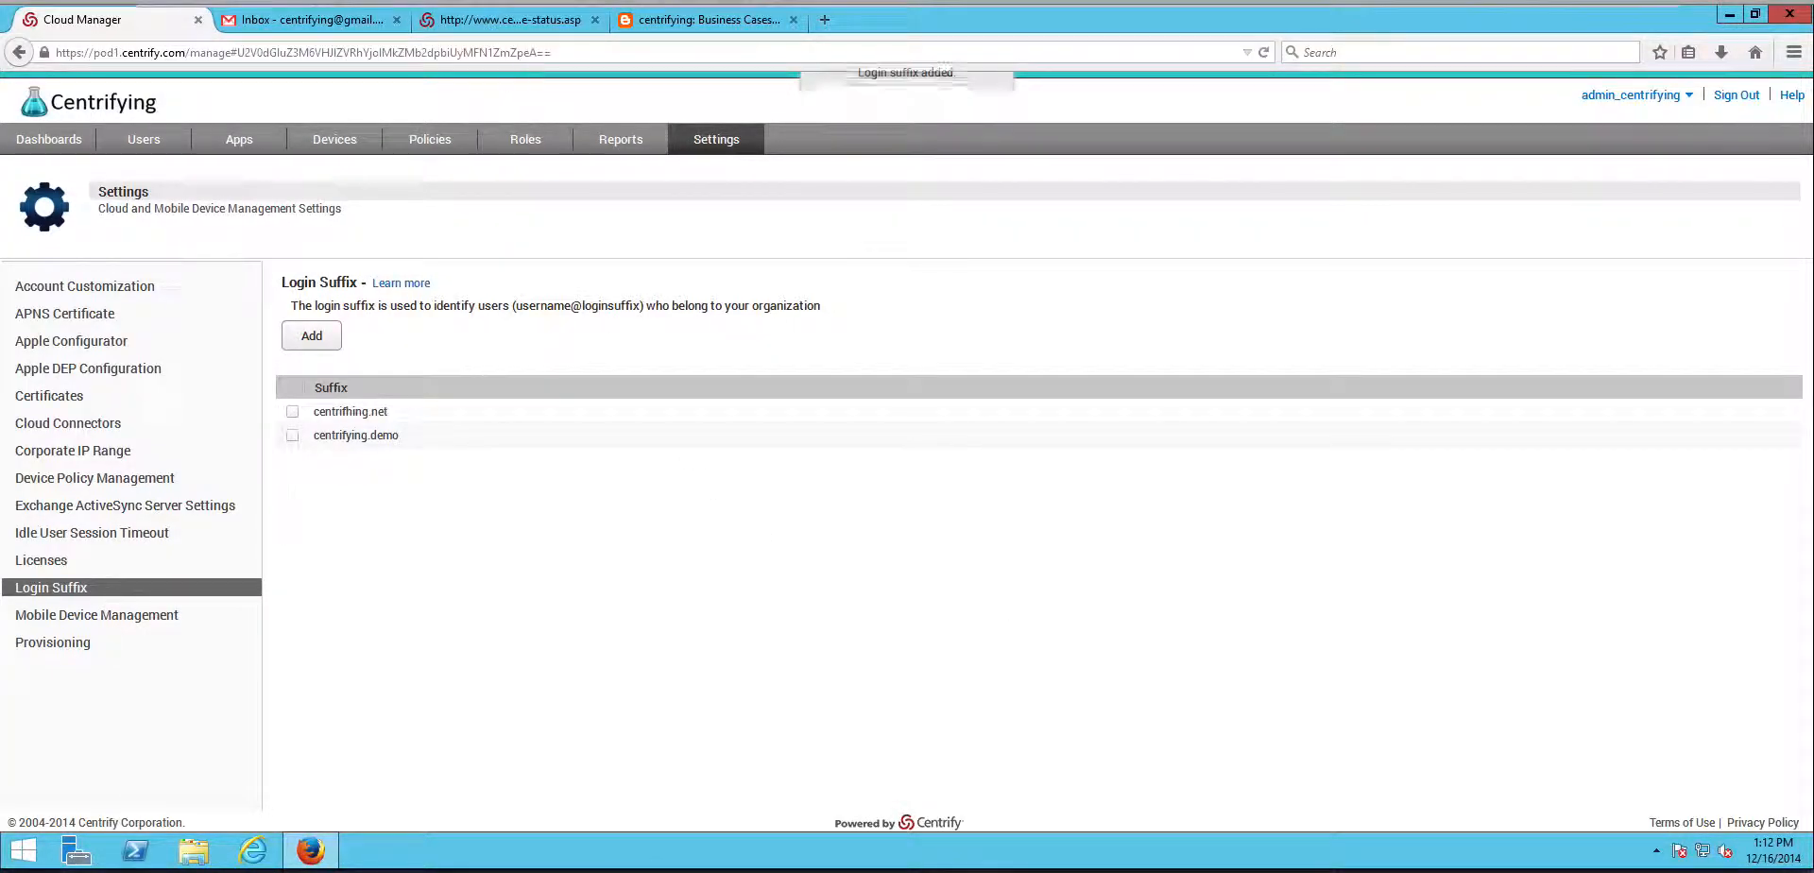
# - Enlarge the environment diagram in the Web/Mobile SSO requirements blog post and examine its internal and cloud domain names
pyautogui.click(678, 22)
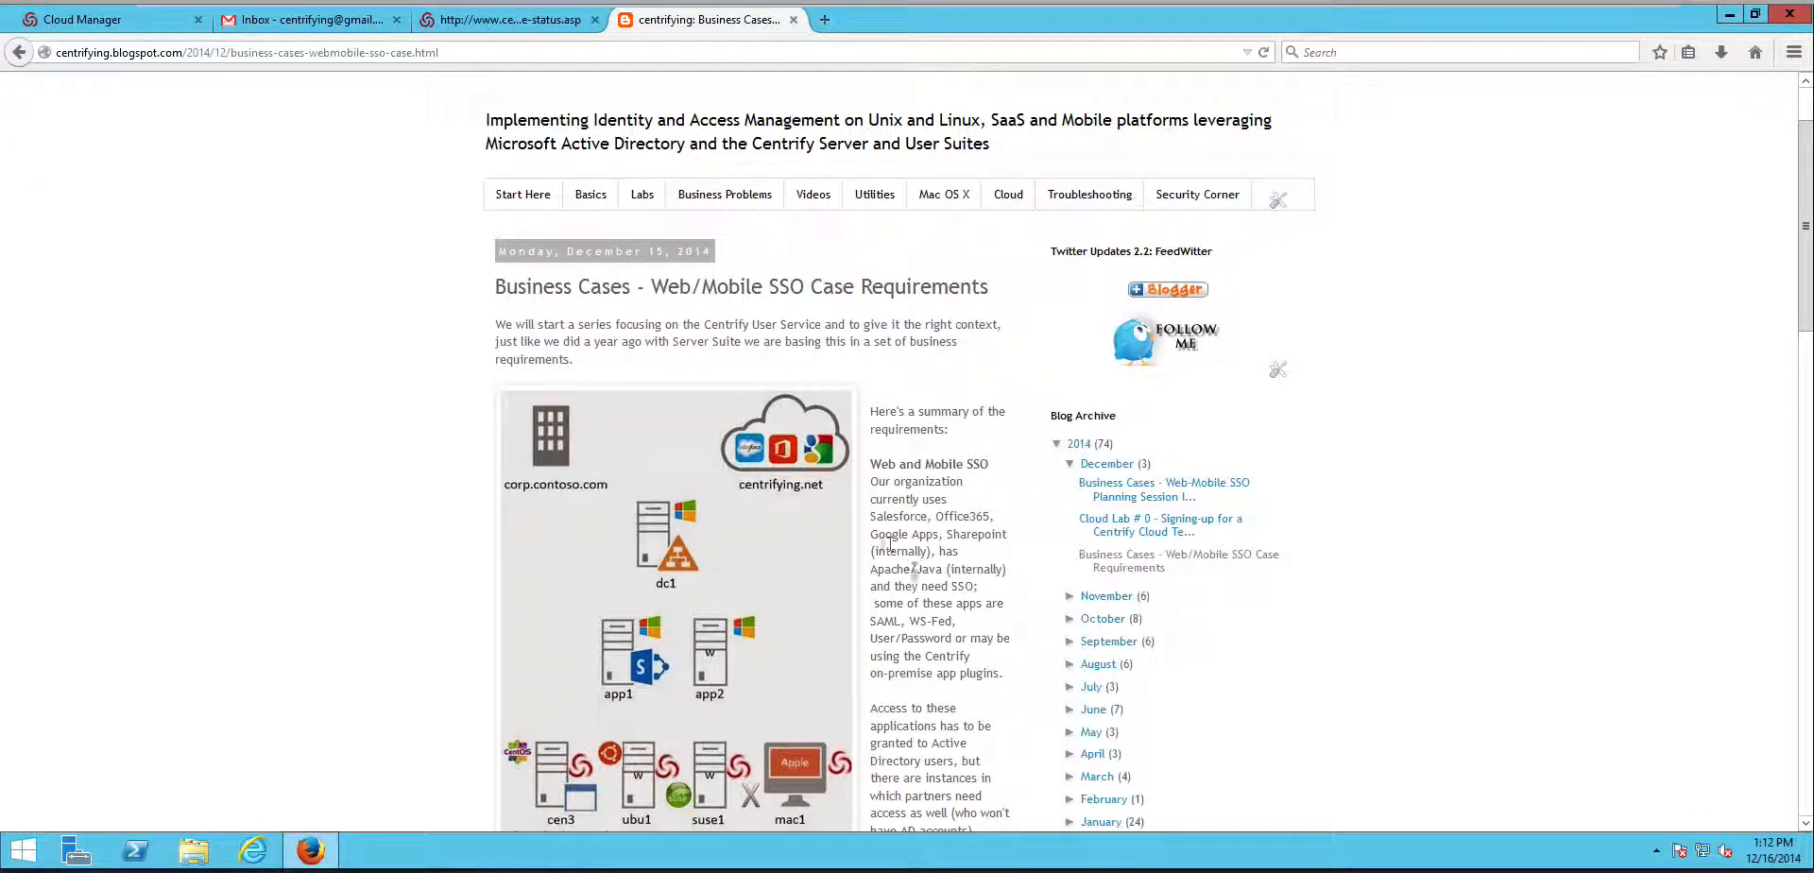
pyautogui.click(684, 600)
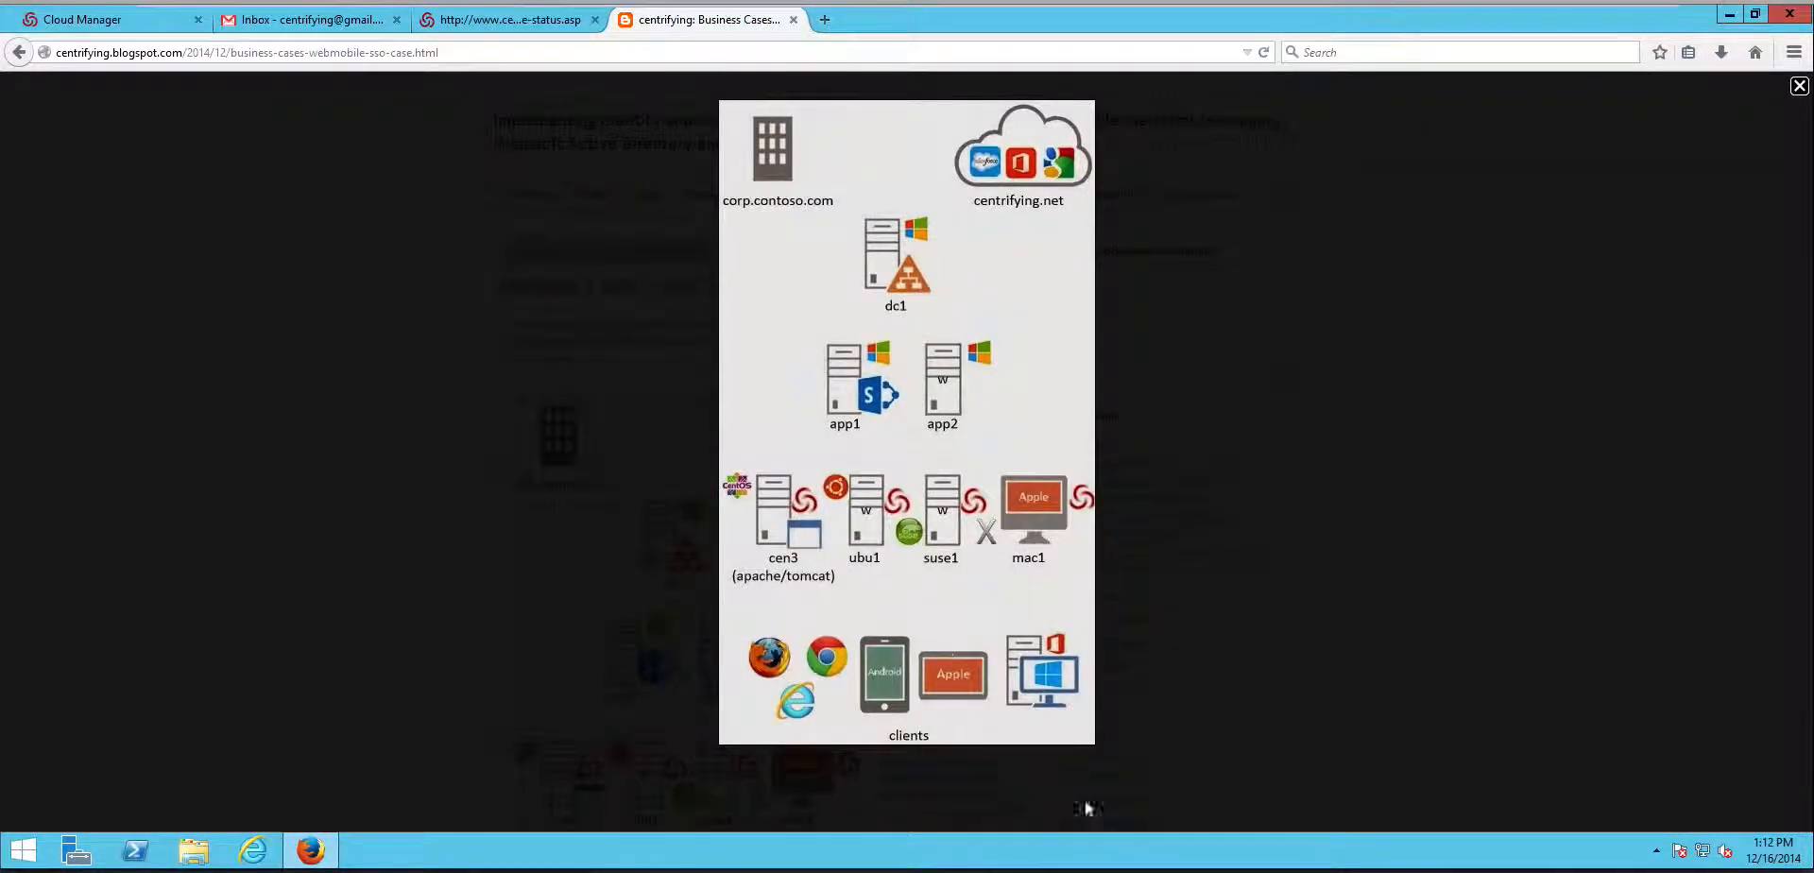
pyautogui.moveTo(907, 121); pyautogui.dragTo(837, 164)
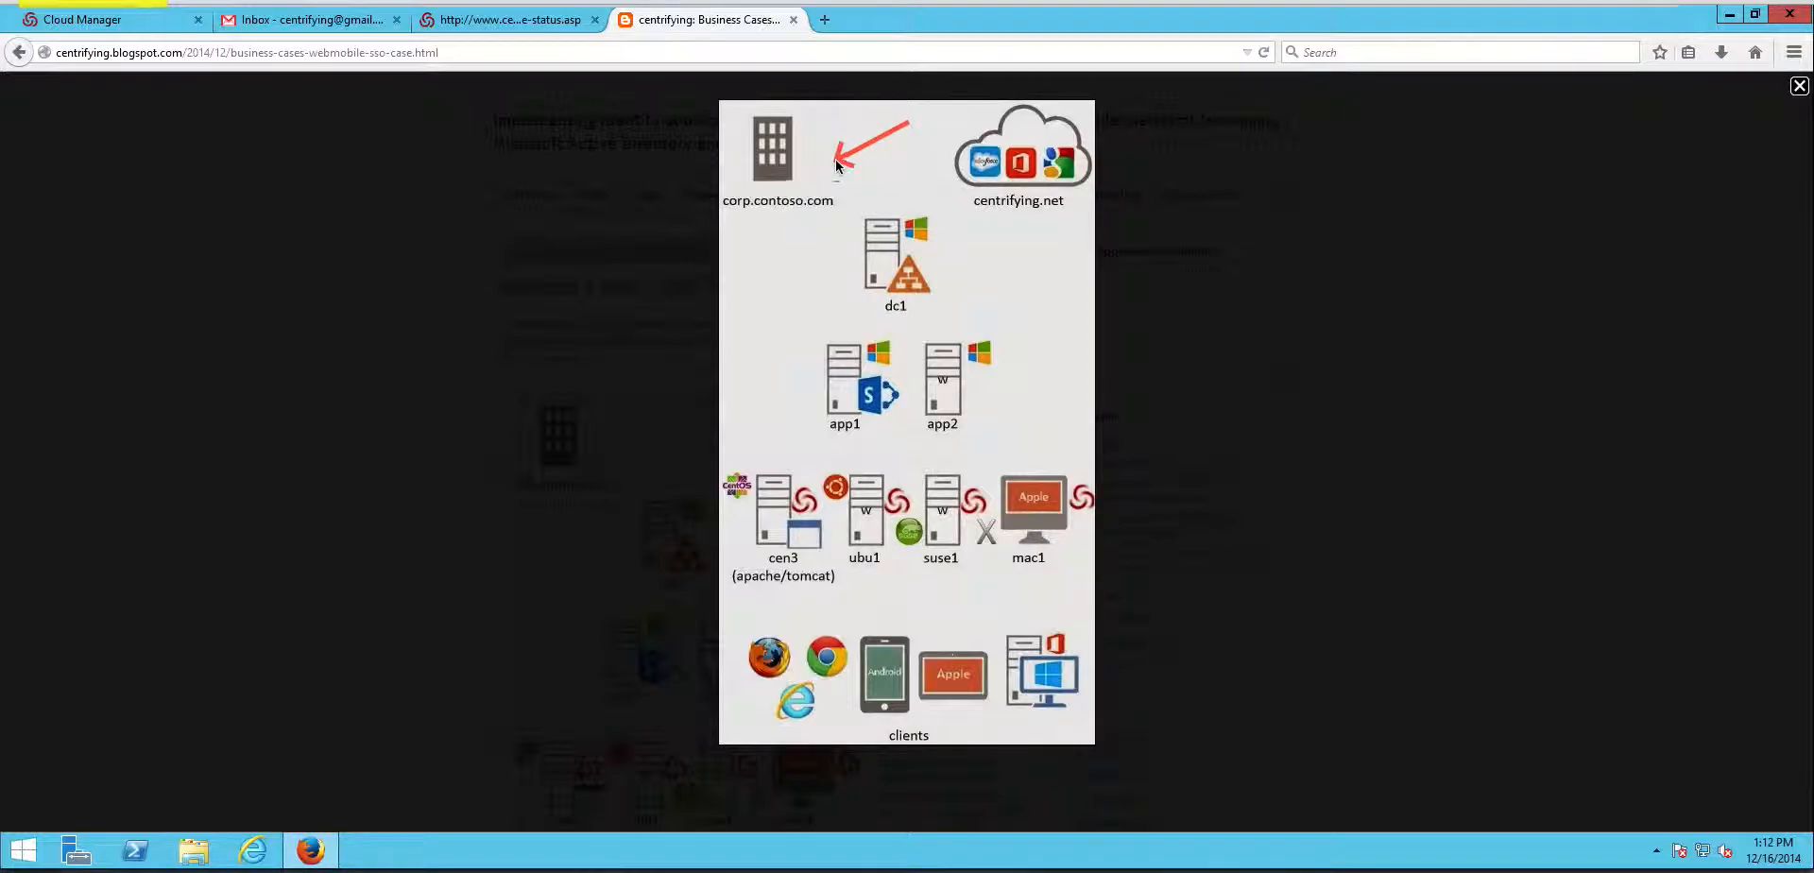
pyautogui.moveTo(1046, 352); pyautogui.dragTo(1028, 237)
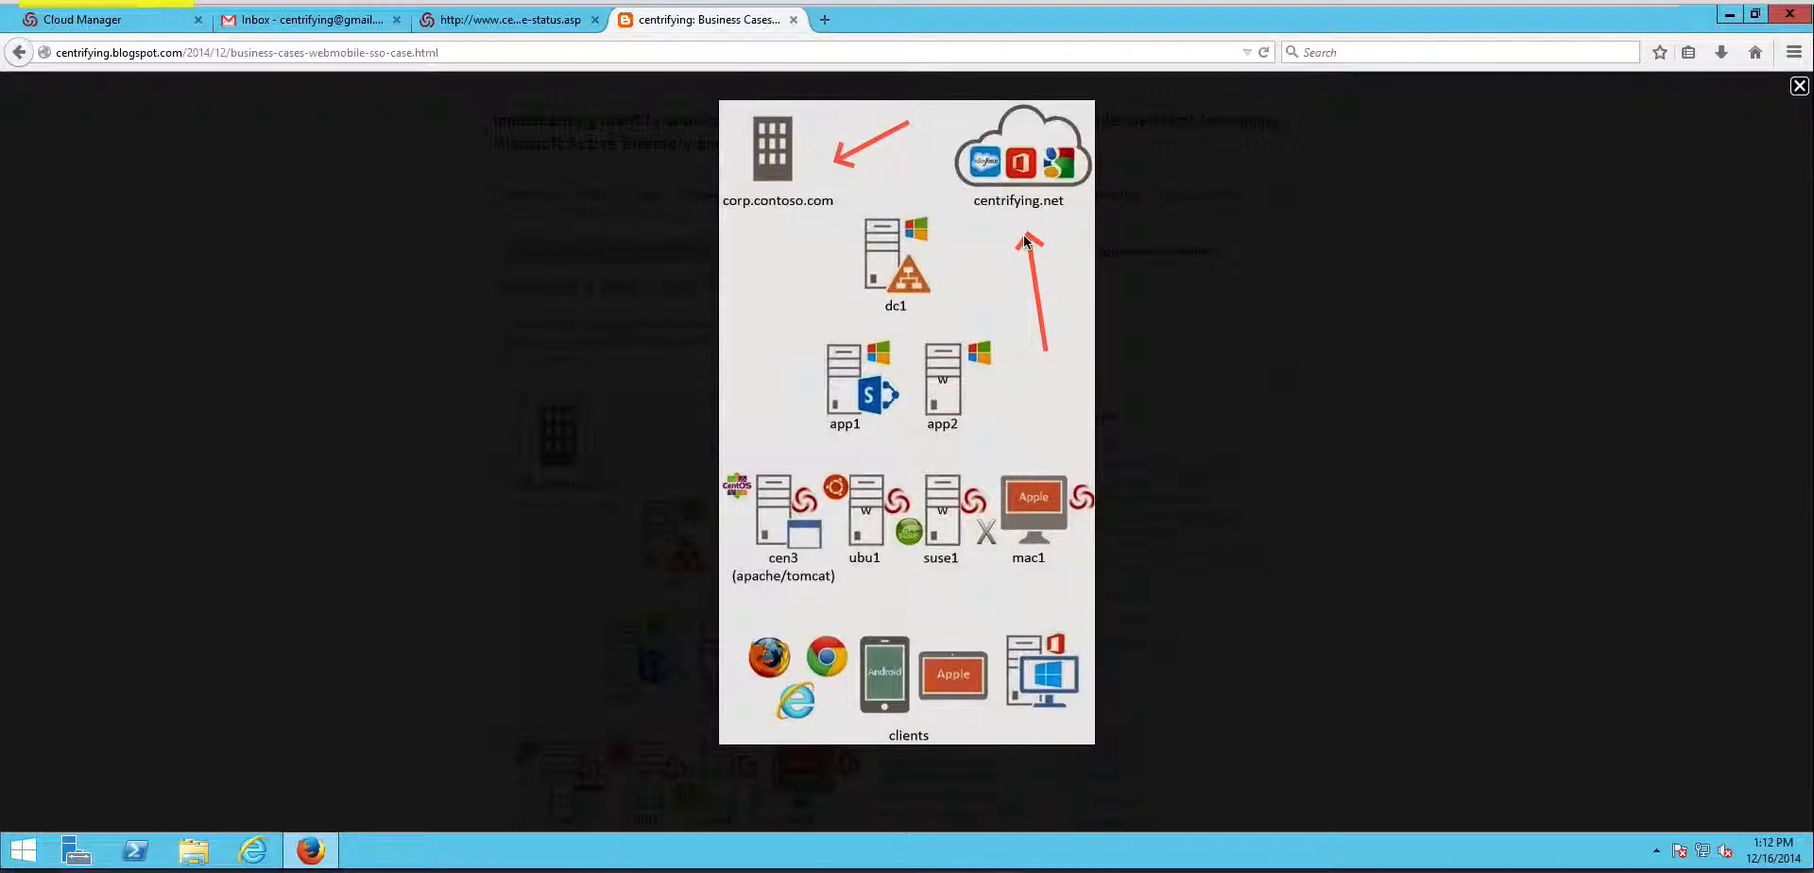